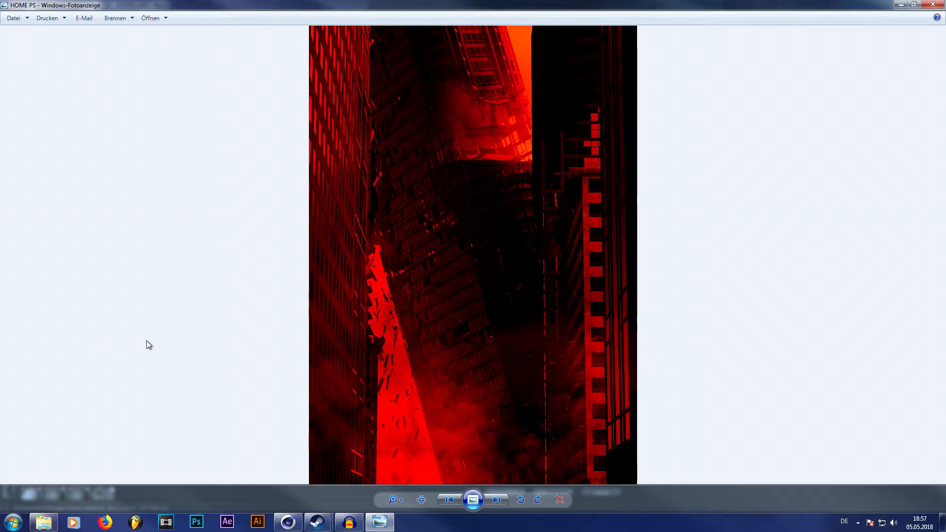
- Switch to Cinema 4D, leave the OctaneCamera view and examine the overall layout of the city scene from several angles
left_click(286, 524)
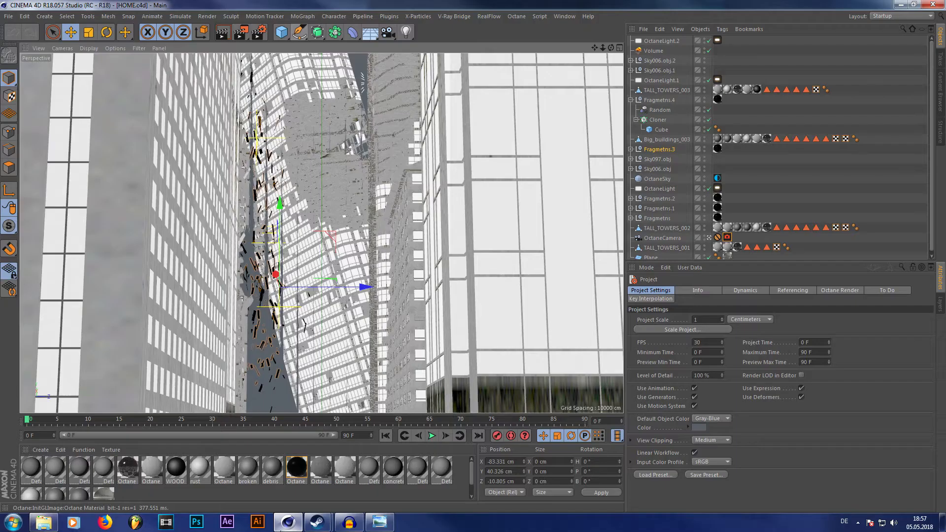
left_click(710, 238)
left_click_drag(336, 296, 392, 345, "alt")
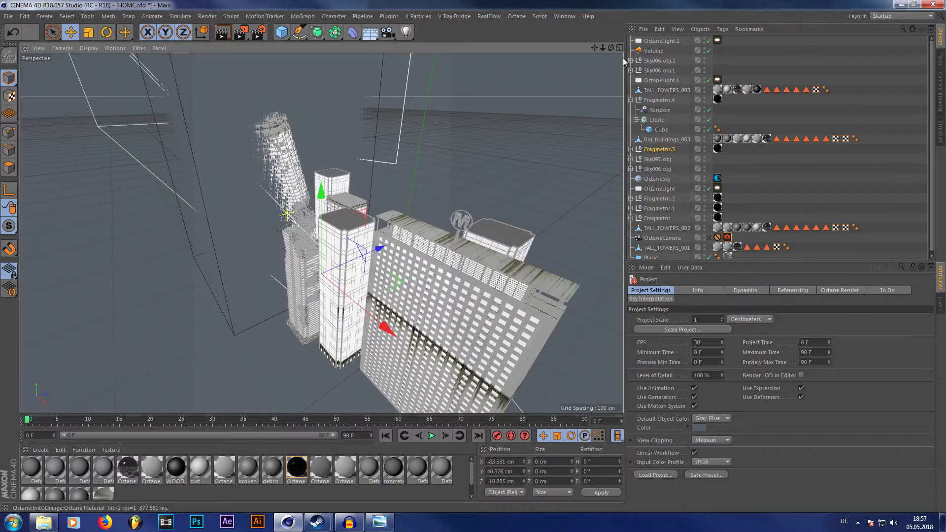
mouse_move(540, 161)
left_mouse_down("alt")
mouse_move(394, 217)
mouse_move(374, 212)
mouse_move(540, 161)
left_mouse_up("alt")
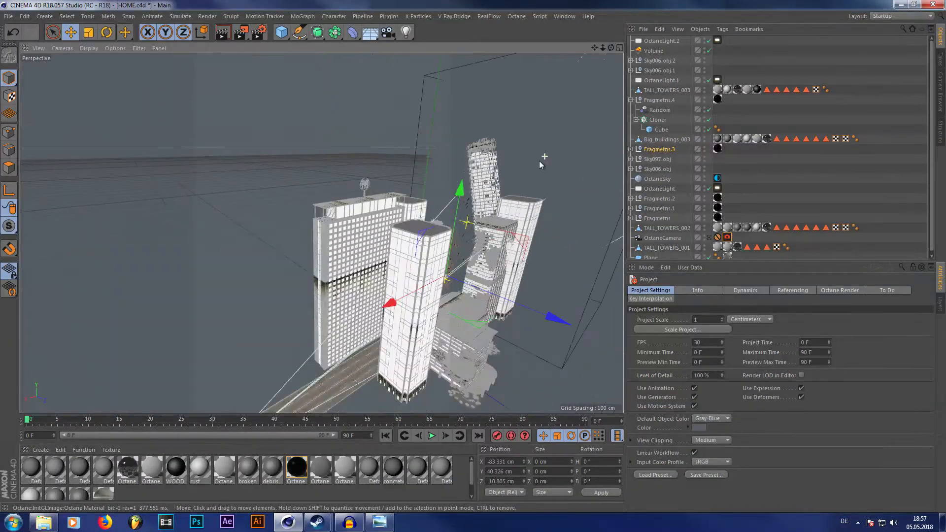
scroll(540, 161, "down", 3)
scroll(495, 262, "up", 6)
left_click_drag(600, 79, 395, 159, "alt")
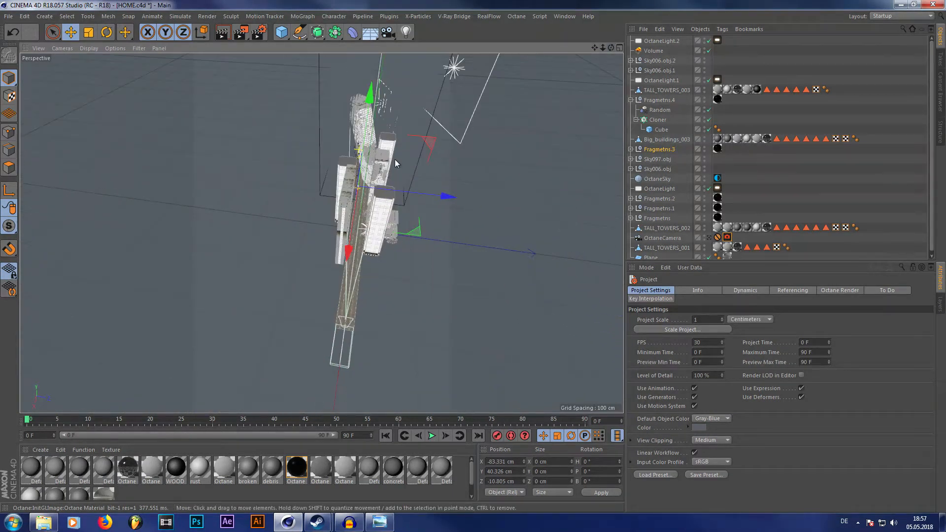
scroll(395, 158, "up", 5)
left_click_drag(345, 128, 320, 105, "alt")
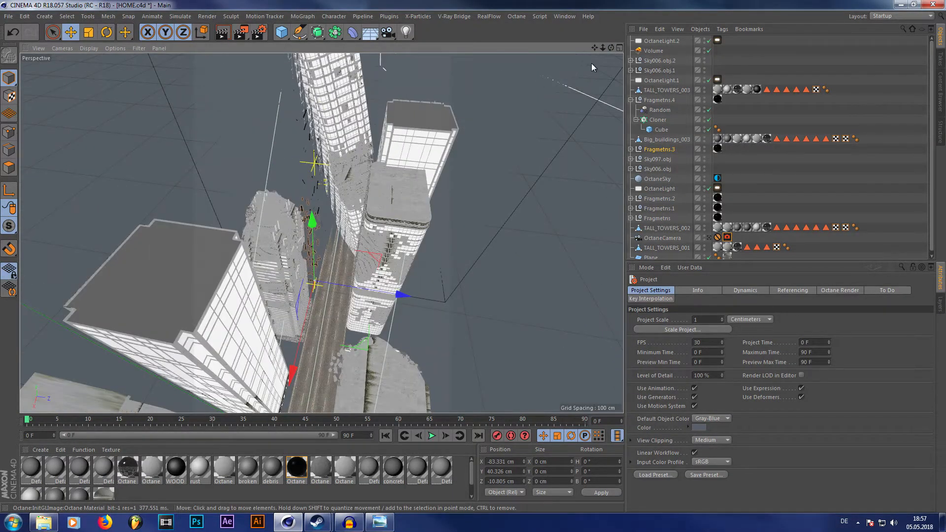
left_click_drag(611, 48, 217, 62)
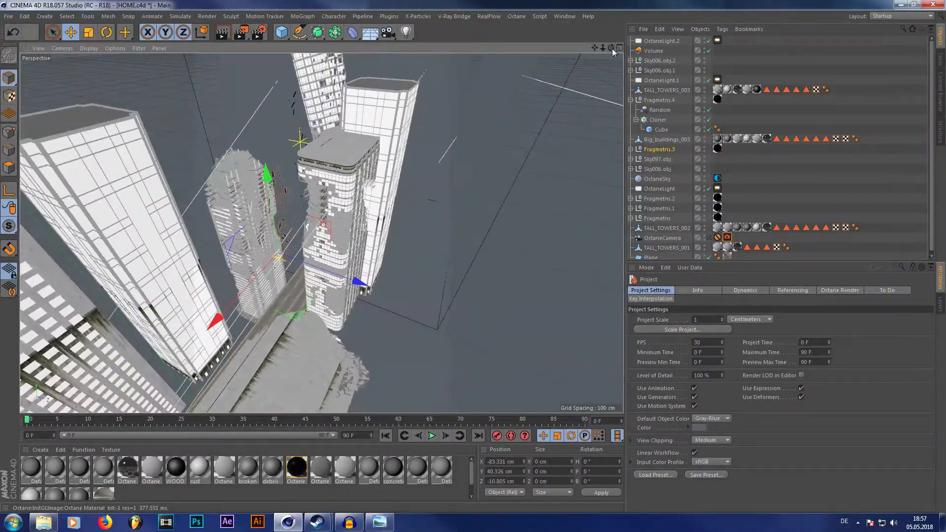
scroll(477, 219, "down", 4)
scroll(370, 176, "up", 1)
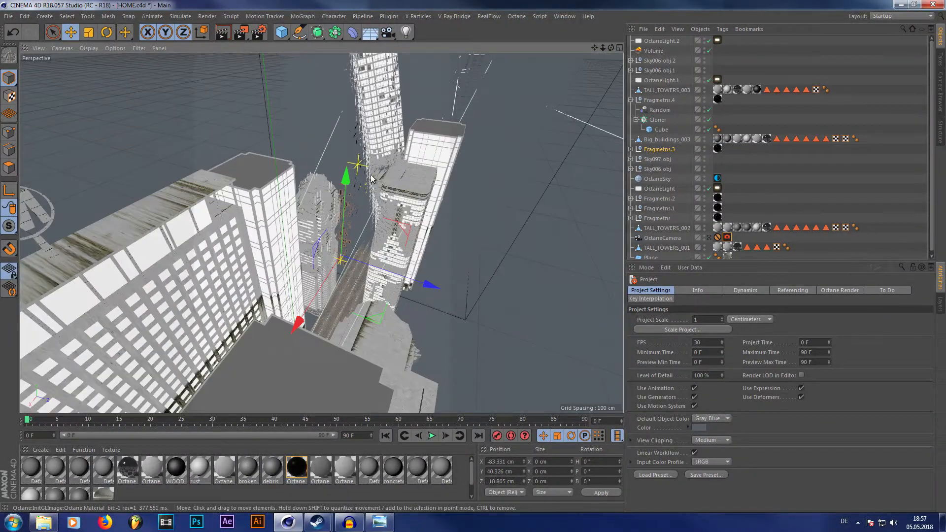
left_click_drag(611, 47, 257, 157)
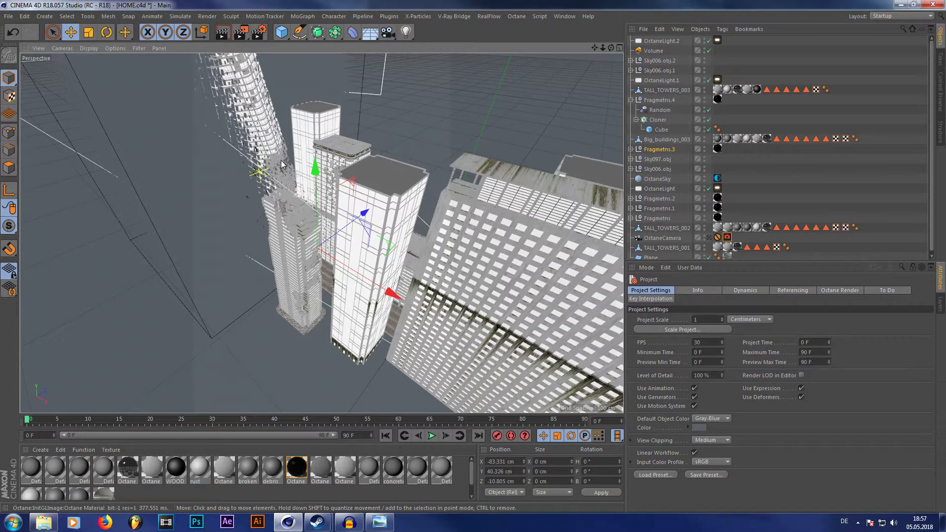
- Inspect the wide building with the grid of windows, the neighbouring towers and the debris fragments above the street up close
left_click_drag(611, 49, 542, 58)
left_click_drag(321, 232, 237, 246, "alt")
middle_click_drag(237, 246, 334, 225, "alt")
left_click_drag(593, 48, 663, 48)
scroll(261, 169, "up", 5)
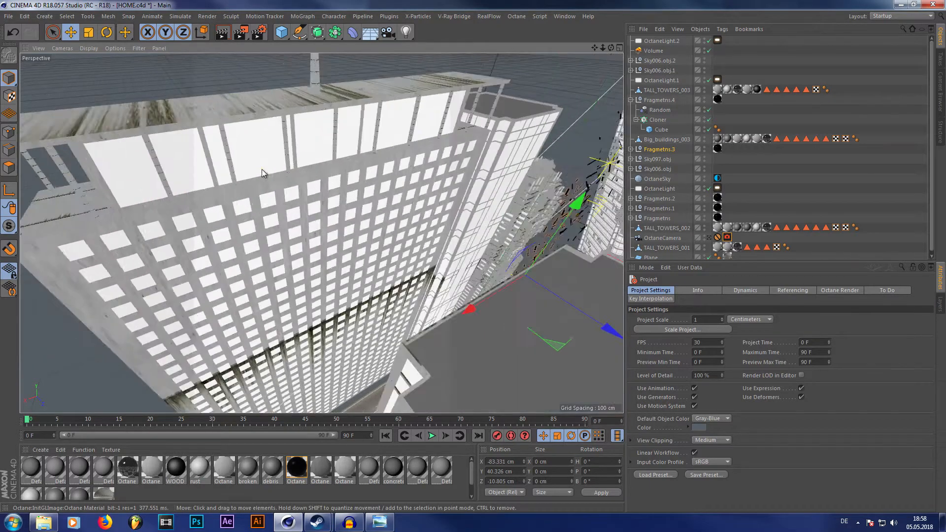
left_click_drag(611, 47, 664, 15)
scroll(443, 208, "down", 5)
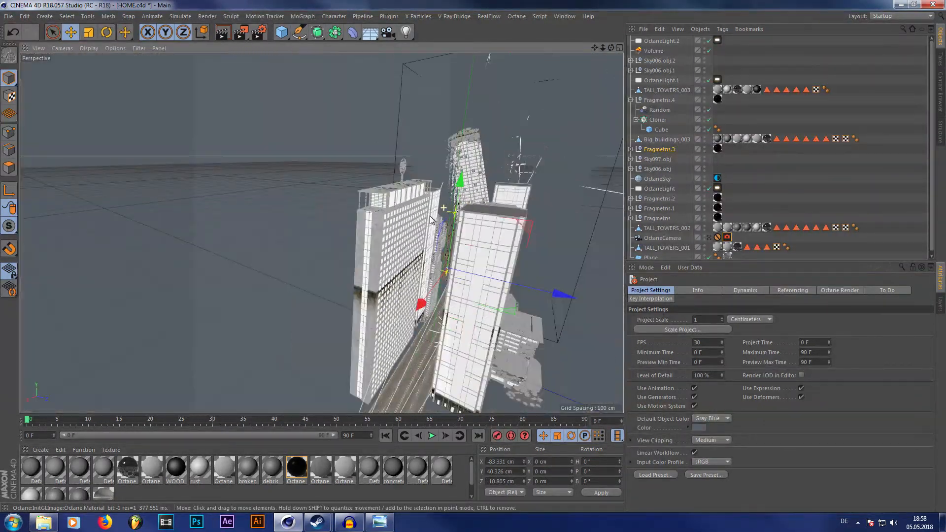
scroll(435, 223, "up", 2)
scroll(434, 225, "up", 2)
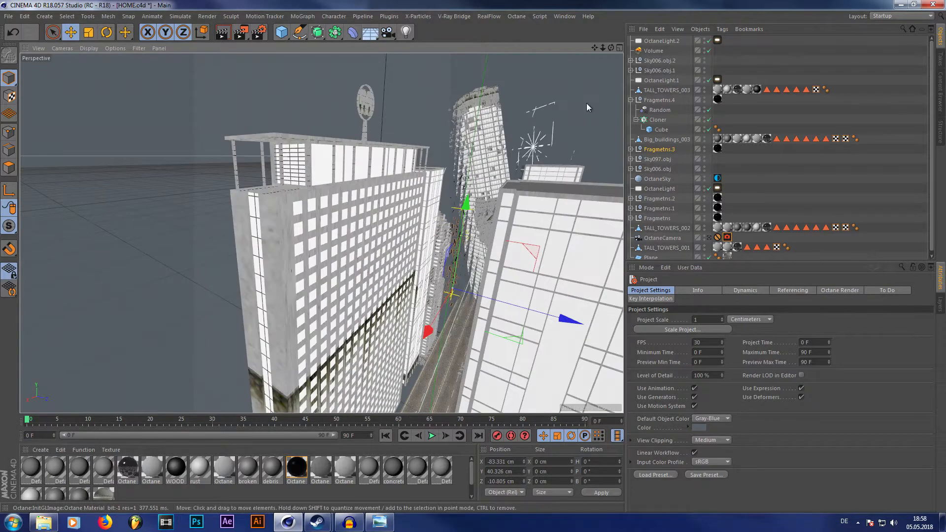
left_click_drag(612, 48, 535, 72)
left_click_drag(276, 232, 372, 234, "alt")
scroll(372, 234, "down", 5)
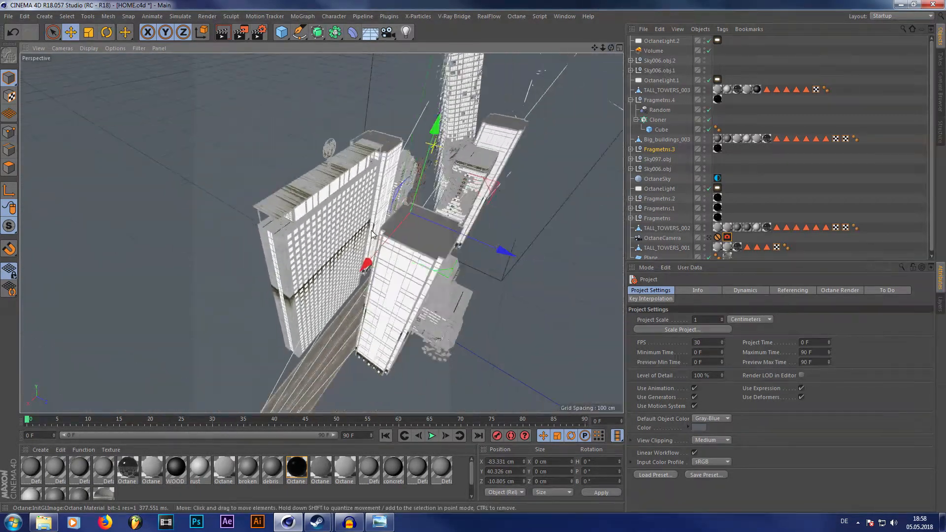
scroll(372, 235, "up", 5)
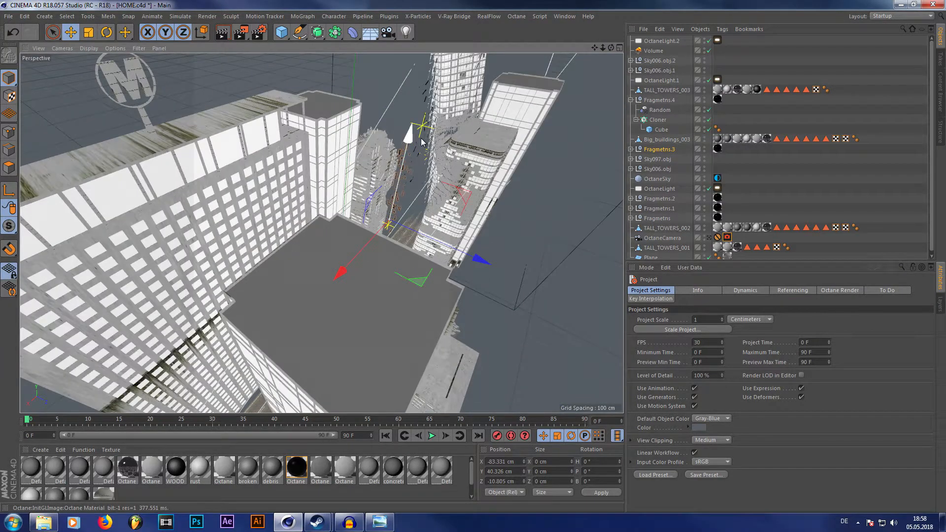
scroll(398, 261, "down", 8)
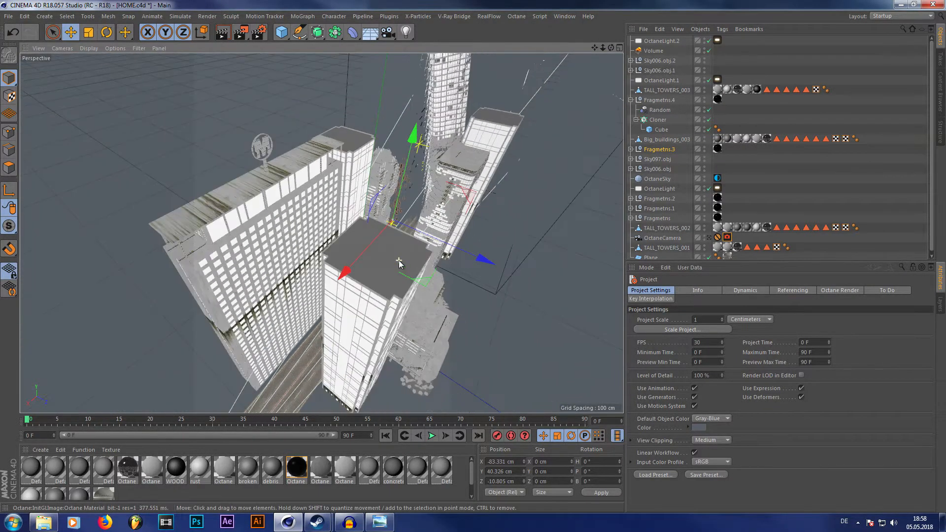
scroll(398, 261, "up", 5)
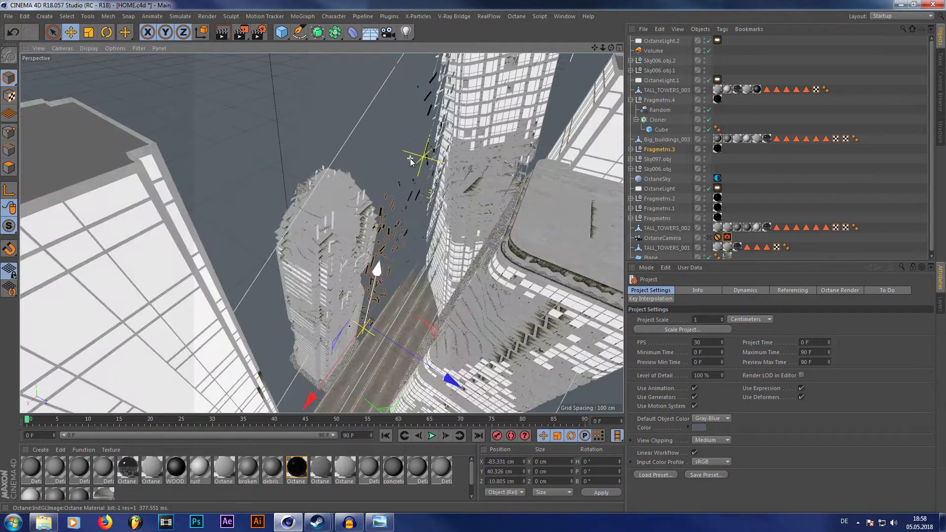
- Review the finished HOME PS image, then close the image viewer and the HOME folder window
left_click(44, 522)
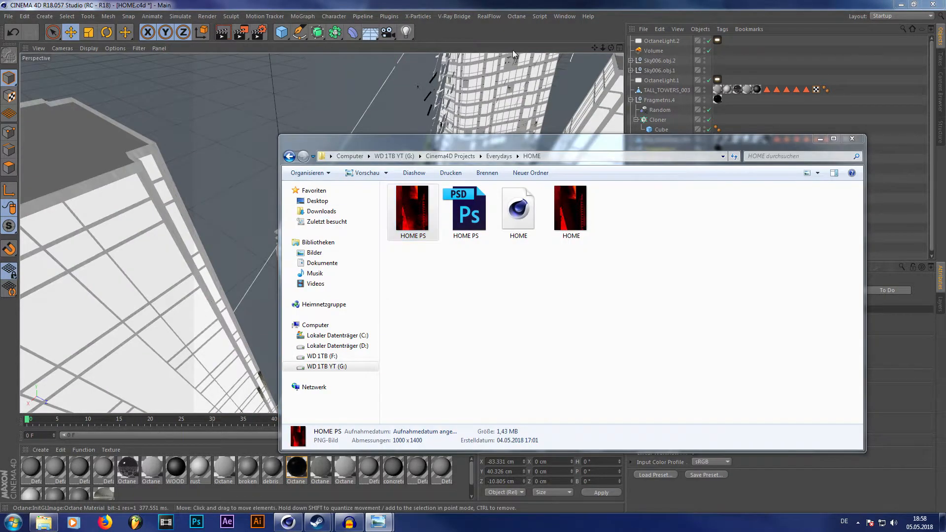
double_click(541, 56)
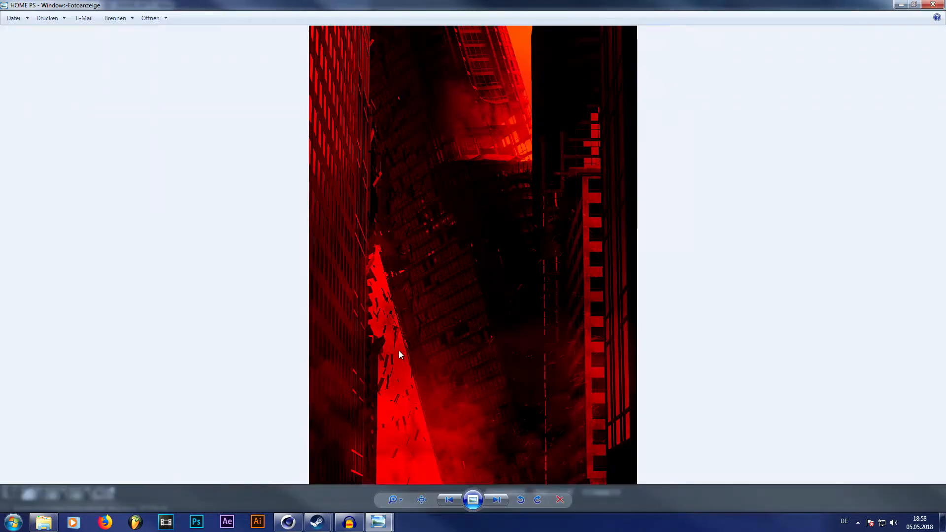
left_click(933, 5)
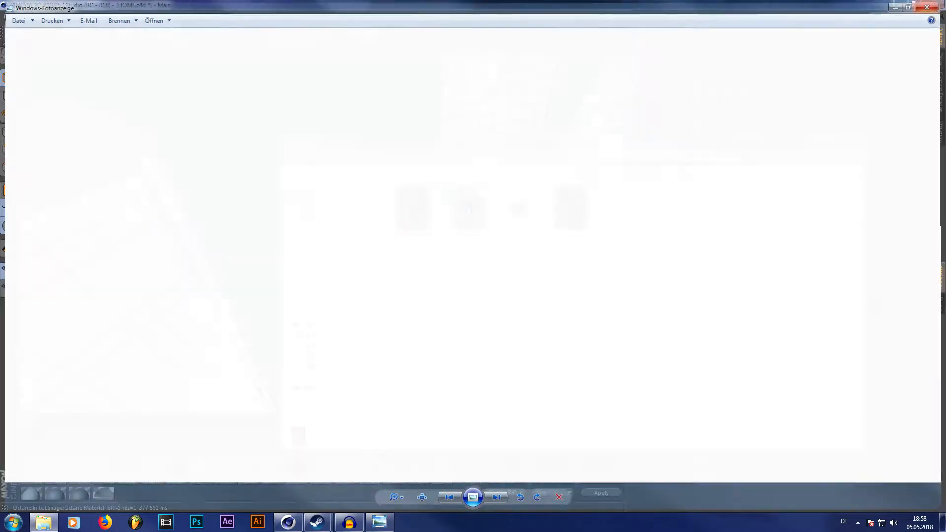
left_click(852, 139)
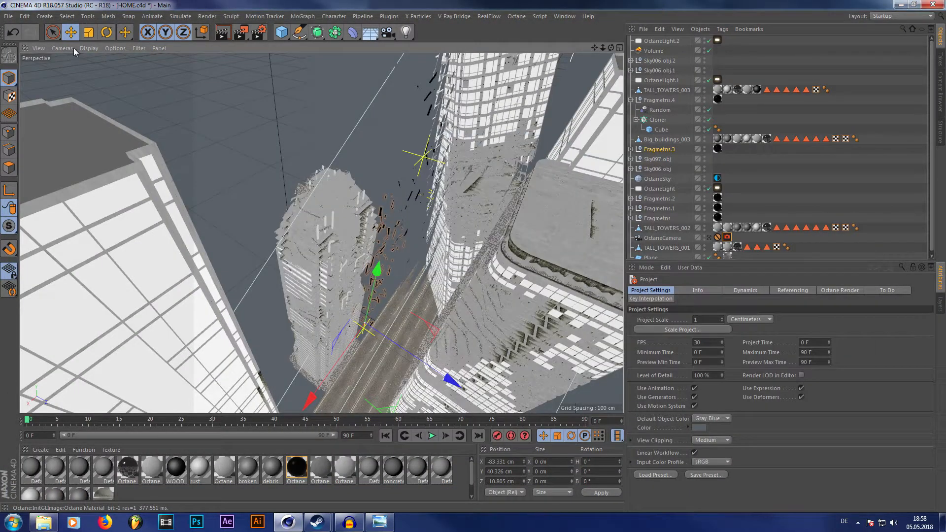
- Start a new project and add a cube shaped into a thin plank of about 763 × 5 × 200 cm
left_click(8, 17)
left_click(19, 27)
left_click(286, 38)
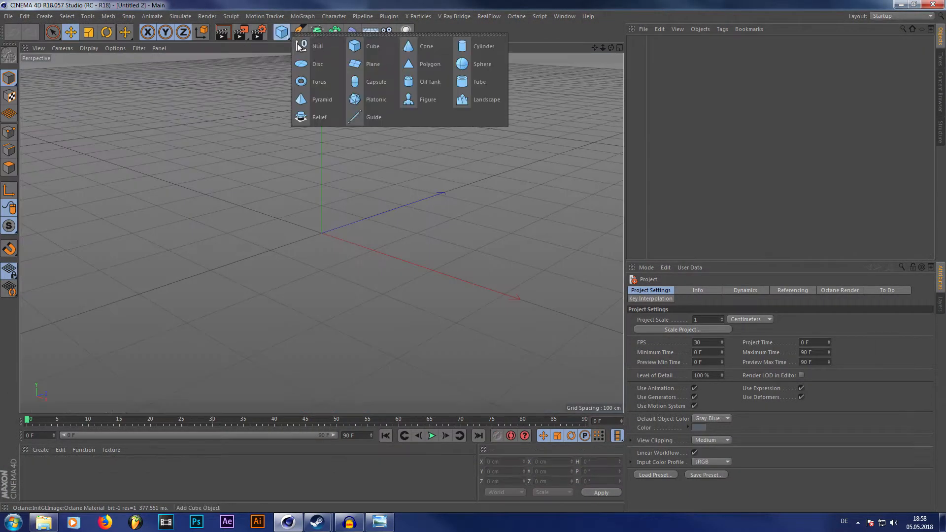
left_click(363, 46)
left_click_drag(334, 180, 567, 320)
left_click_drag(646, 344, 575, 319)
scroll(336, 259, "down", 8)
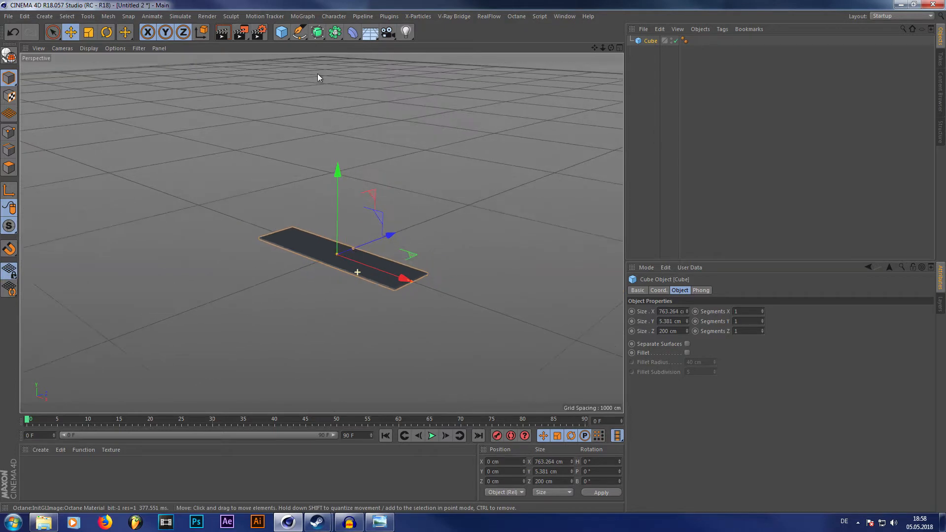
- Add a MoGraph Cloner, nest the cube inside it and set the cloning mode to Grid Array
left_click(302, 16)
left_click(311, 124)
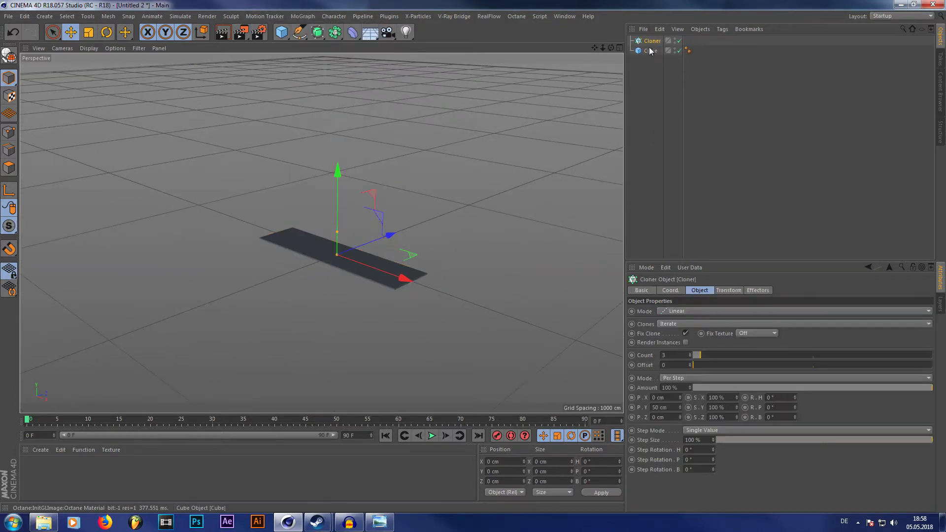
left_click_drag(649, 51, 652, 42)
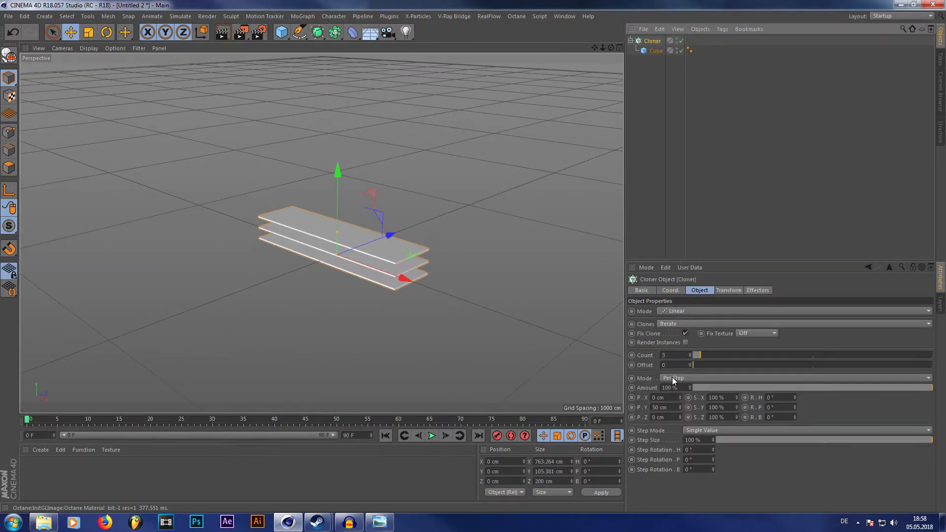
left_click(677, 312)
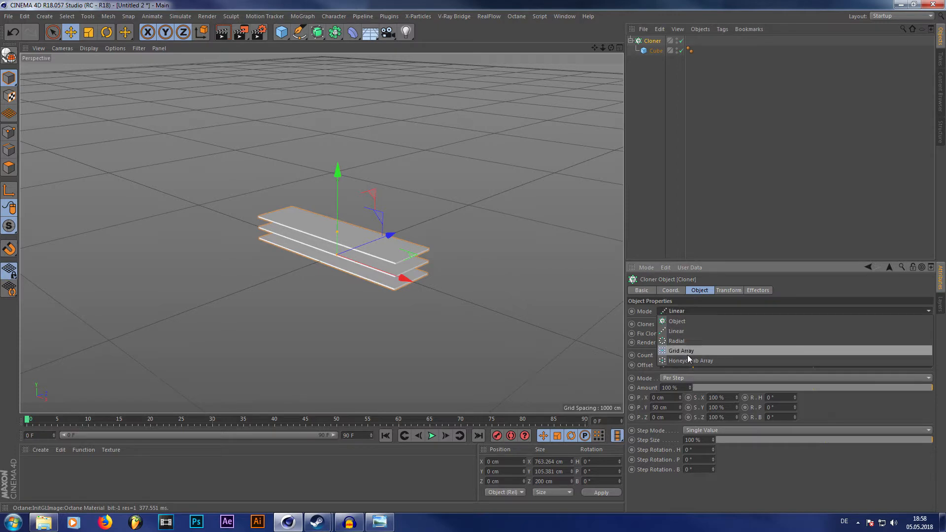
left_click(682, 351)
- Set the Cloner's grid count to 10 clones in each of the three directions
double_click(670, 356)
type("10")
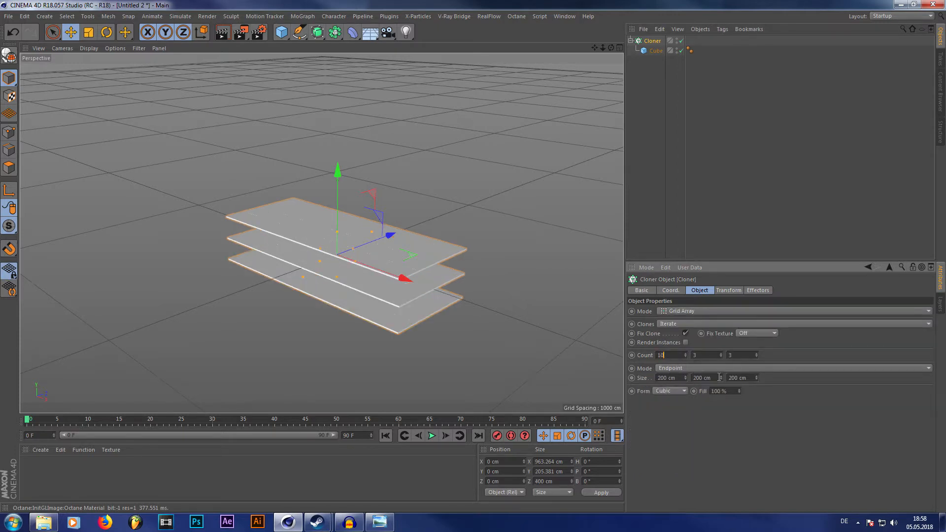
type("10")
key("Tab")
type("10")
key("Return")
scroll(437, 278, "down", 5)
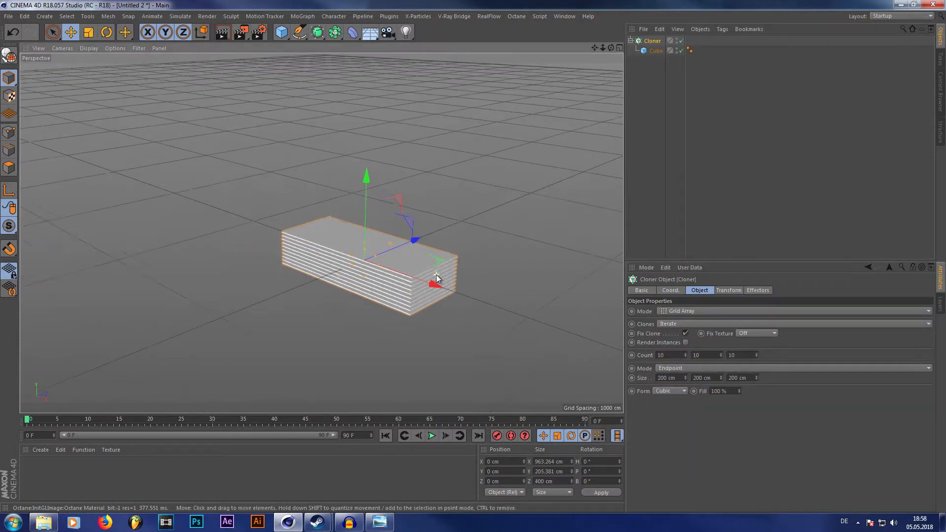
- Widen the Cloner's grid to 10000 cm in the X direction
left_click_drag(686, 378, 686, 318)
double_click(678, 378)
type("10000m")
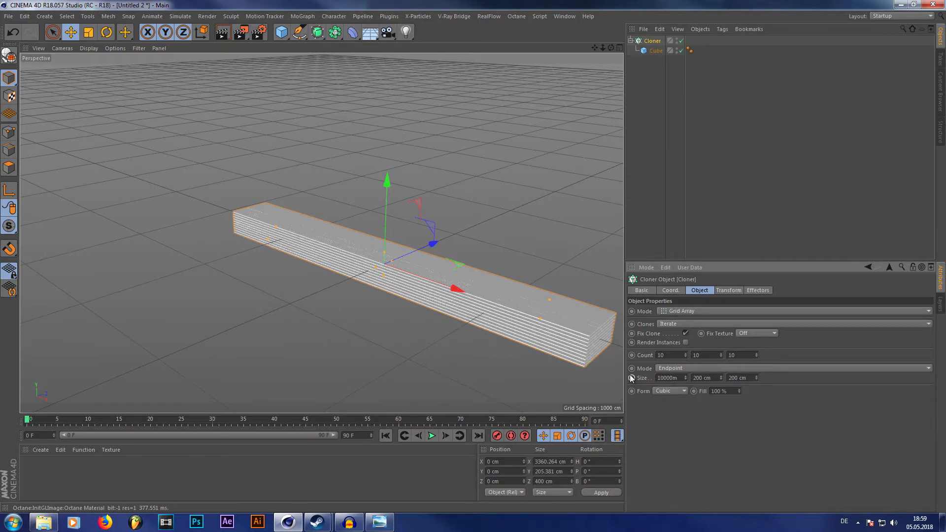
key("Return")
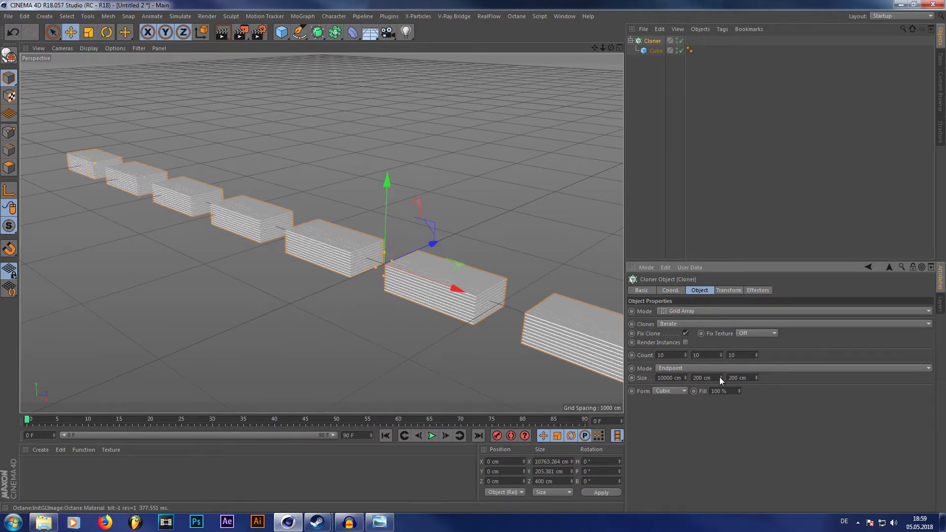
- Enlarge the Cloner's grid to about 1156 cm in Y and 5000 cm in Z
left_click_drag(720, 377, 768, 437)
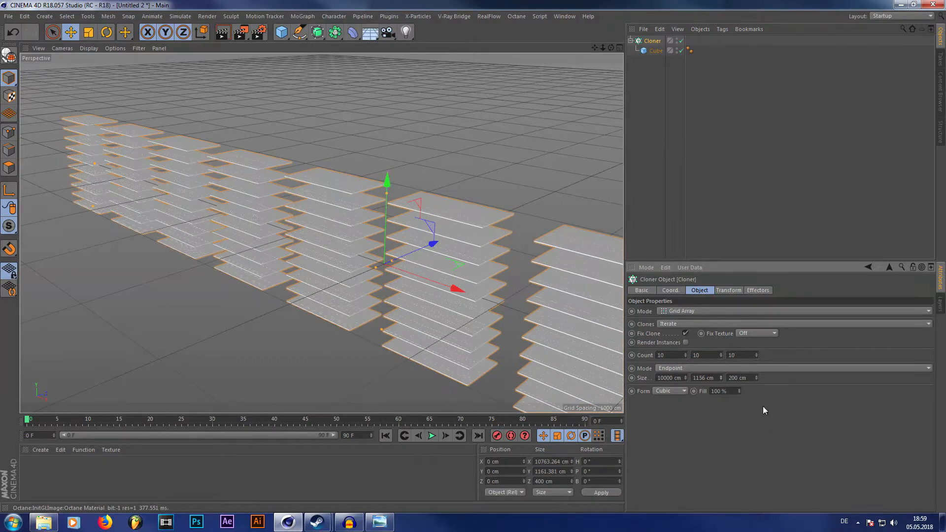
key("Tab")
type("5000")
key("Return")
scroll(409, 164, "down", 8)
scroll(354, 253, "down", 2)
- Set the Cloner's grid count to 5 clones in each of the three directions
left_click_drag(678, 356, 584, 363)
type("5")
key("Tab")
type("5")
key("Tab")
type("5")
key("Return")
- Set the Cloner's grid size in X to 5000 cm
left_click(686, 379)
double_click(682, 378)
type("5000")
key("Return")
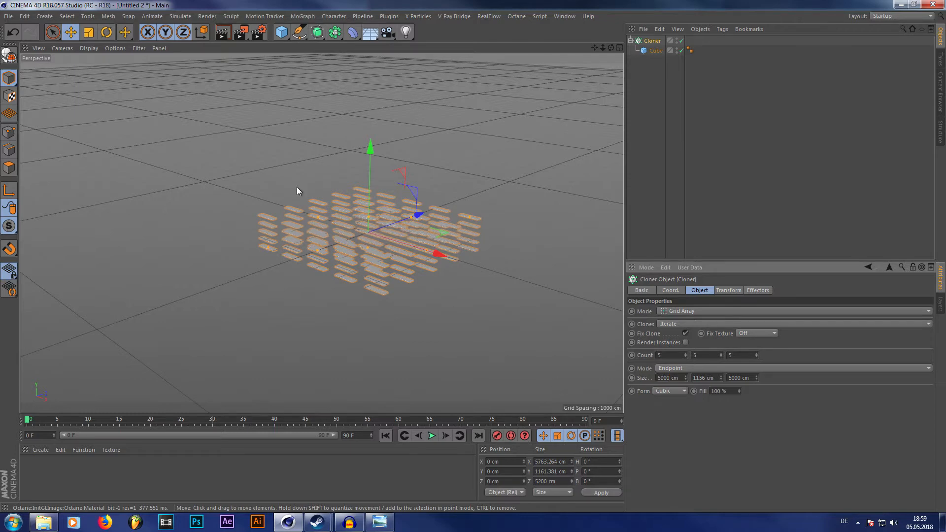
- Add a Random effector to the selected Cloner so the planks are offset randomly
scroll(310, 210, "up", 5)
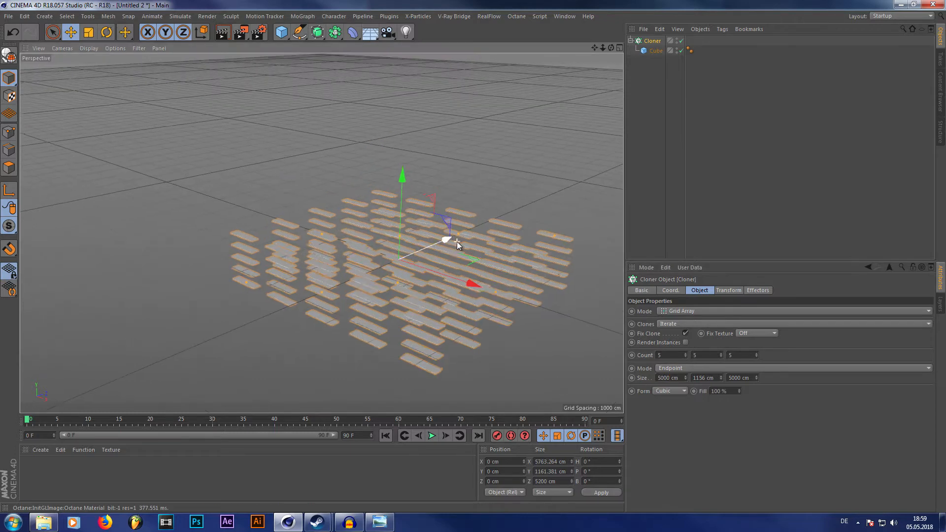
left_click(307, 19)
mouse_move(323, 31)
left_click(409, 122)
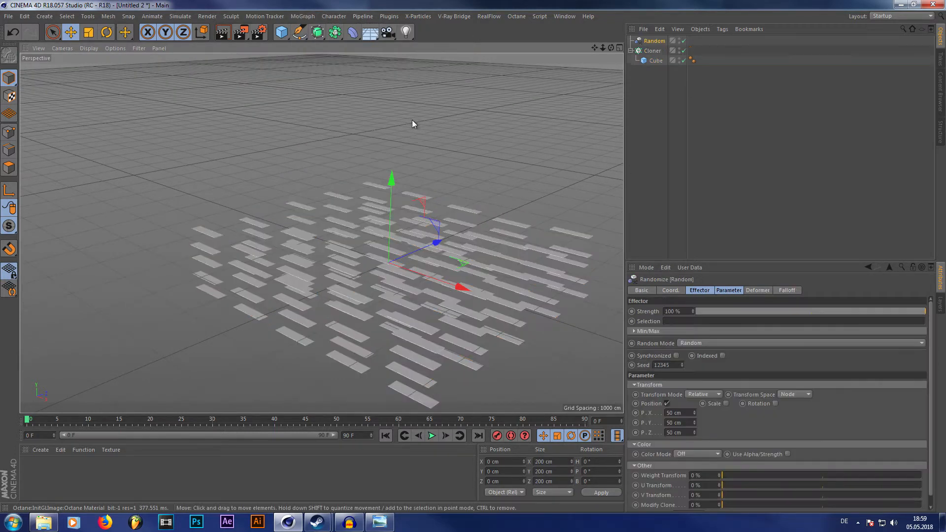
- Set the Random effector's position offset in X to 5000 cm
left_click_drag(612, 49, 577, 86)
left_click(648, 51)
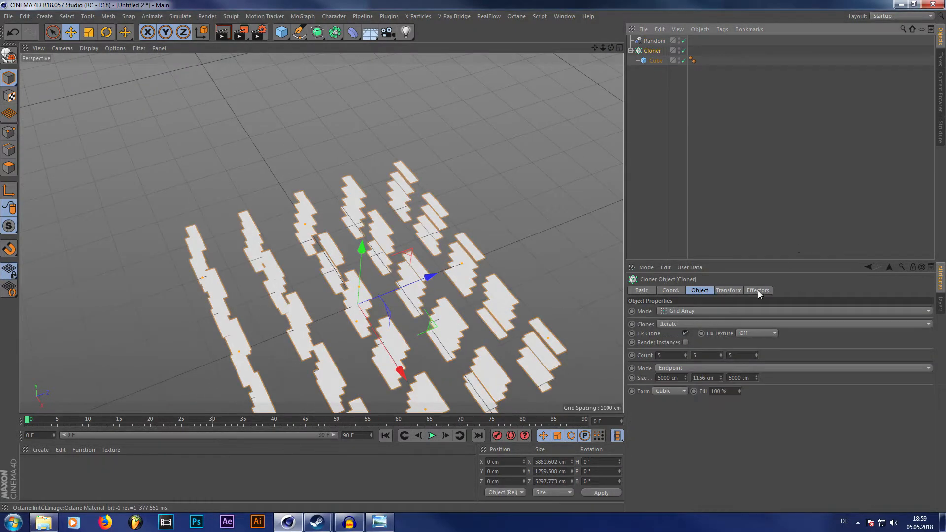
left_click(759, 292)
left_click(653, 41)
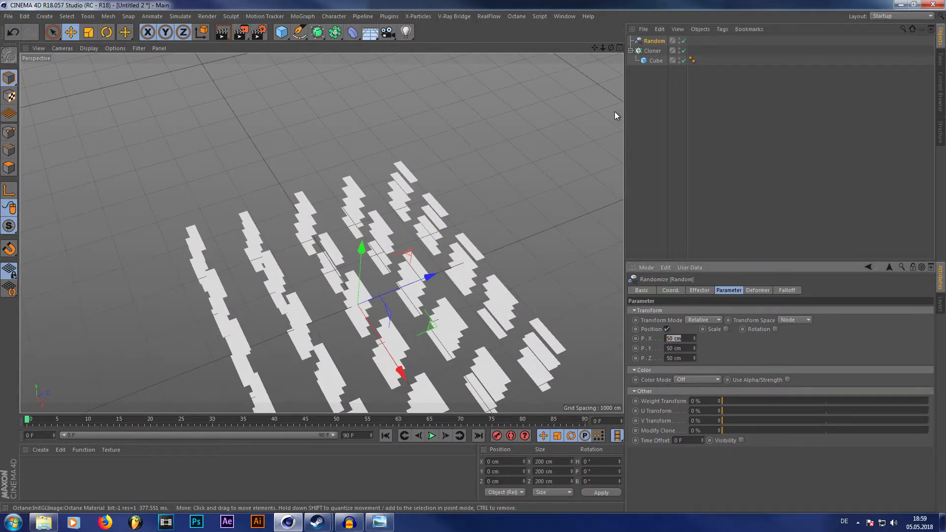
left_click_drag(611, 48, 579, 61)
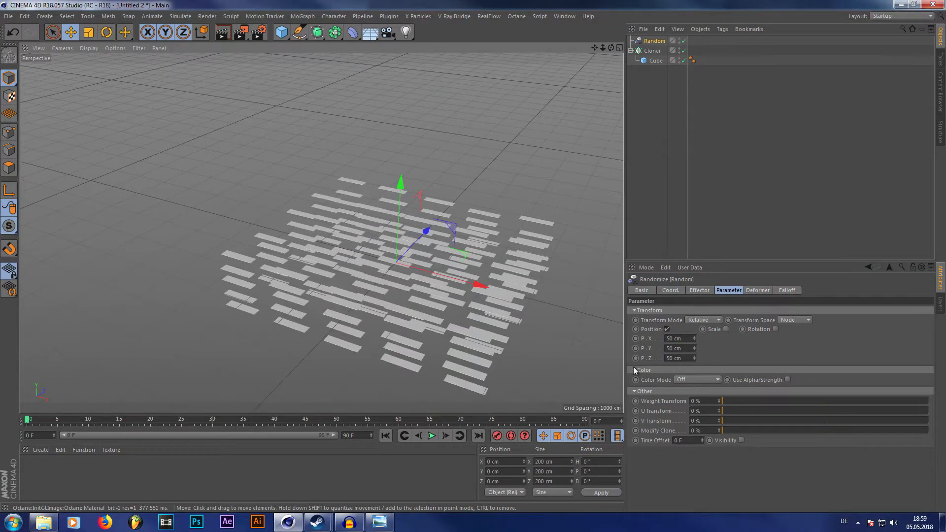
left_click_drag(689, 340, 635, 342)
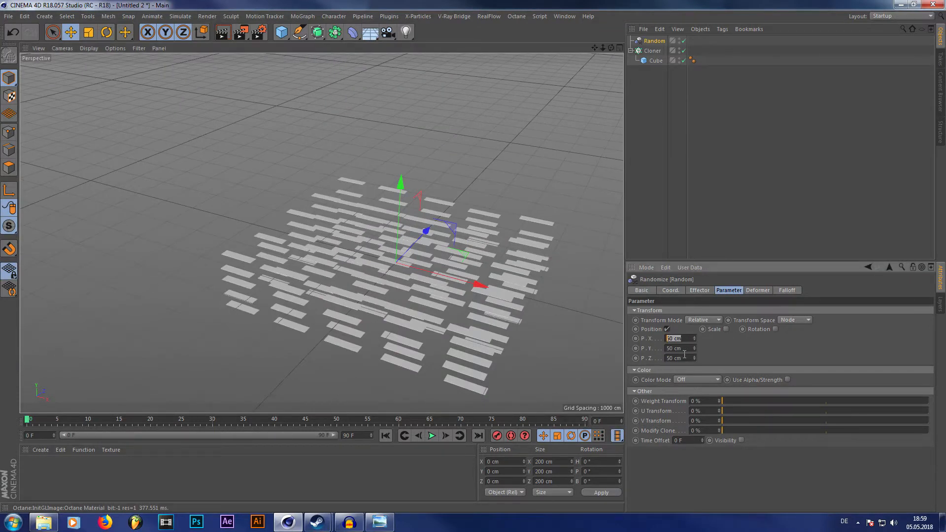
type("5000")
key("Return")
scroll(209, 196, "down", 3)
scroll(209, 195, "down", 1)
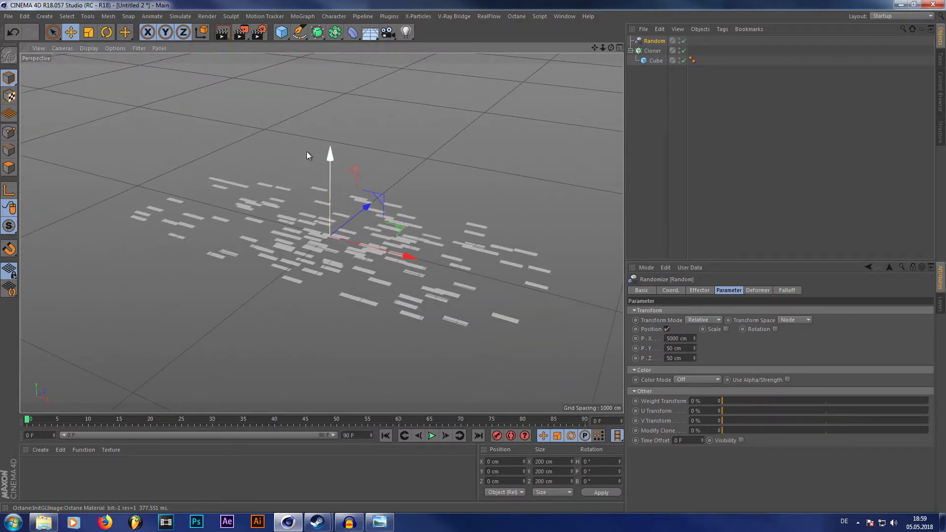
left_click(106, 33)
left_click_drag(357, 201, 323, 192)
key("ctrl+z")
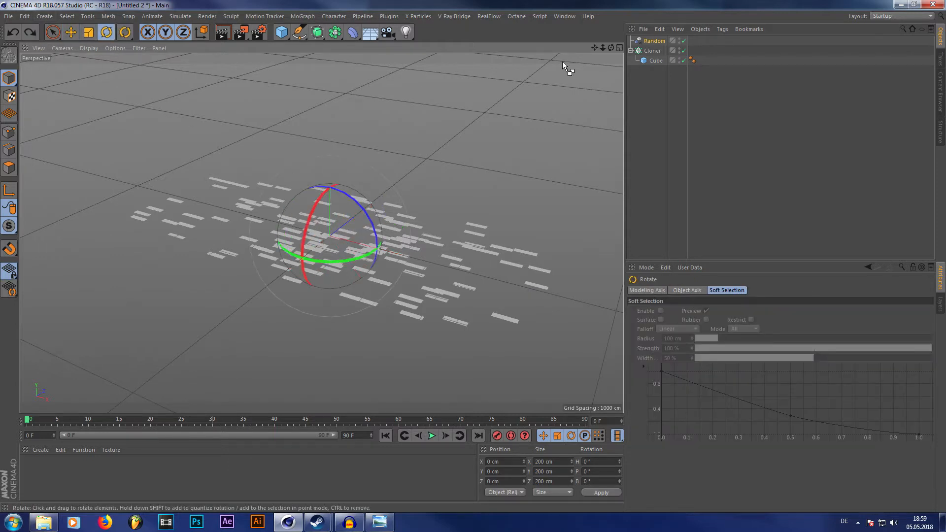
- Rotate the Cloner to a bank angle of 90° so the debris field stands upright
left_click(653, 51)
left_click_drag(356, 185, 384, 278)
left_click(594, 481)
type("90")
key("Return")
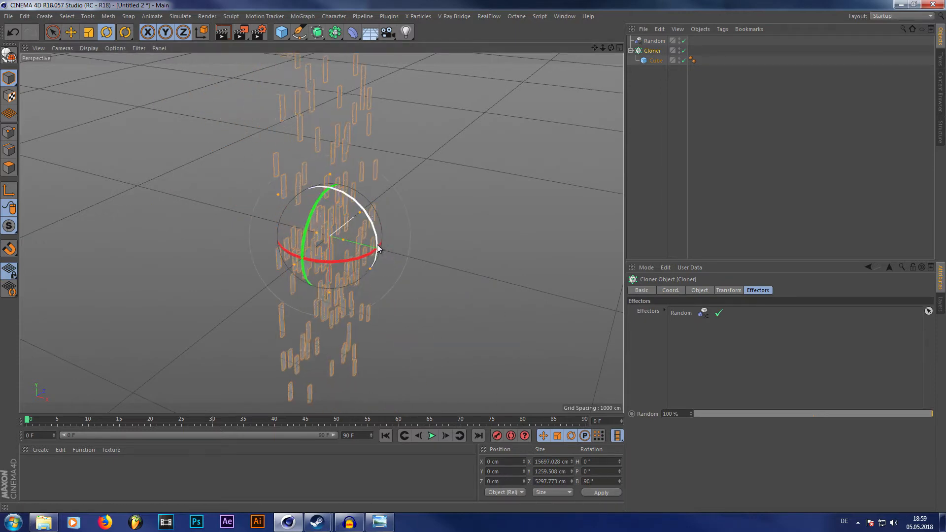
- Set the Random effector's position offset in Y to 2500 cm
left_click(654, 41)
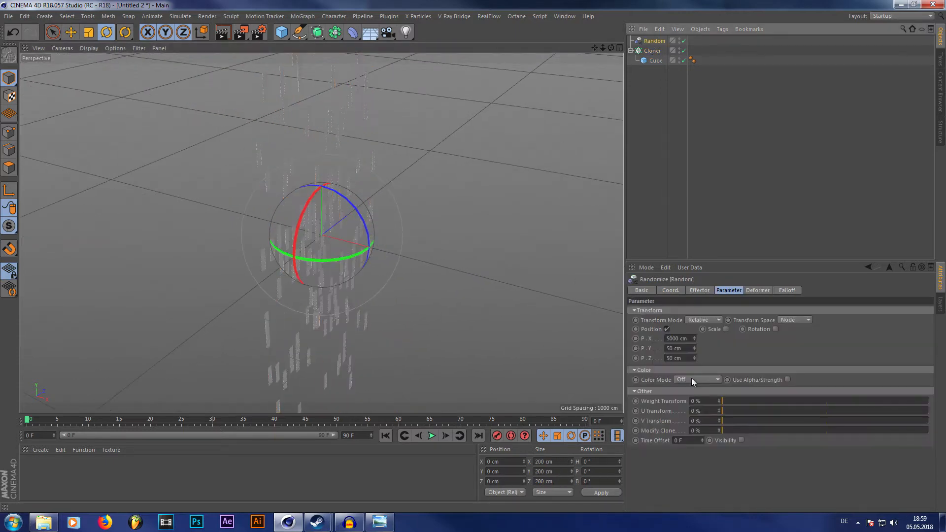
left_click_drag(611, 48, 513, 32)
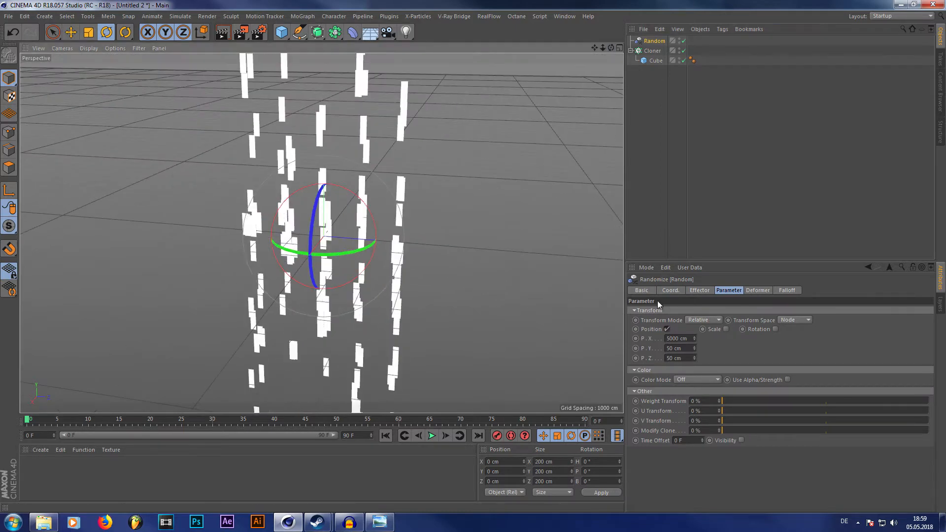
left_click(683, 351)
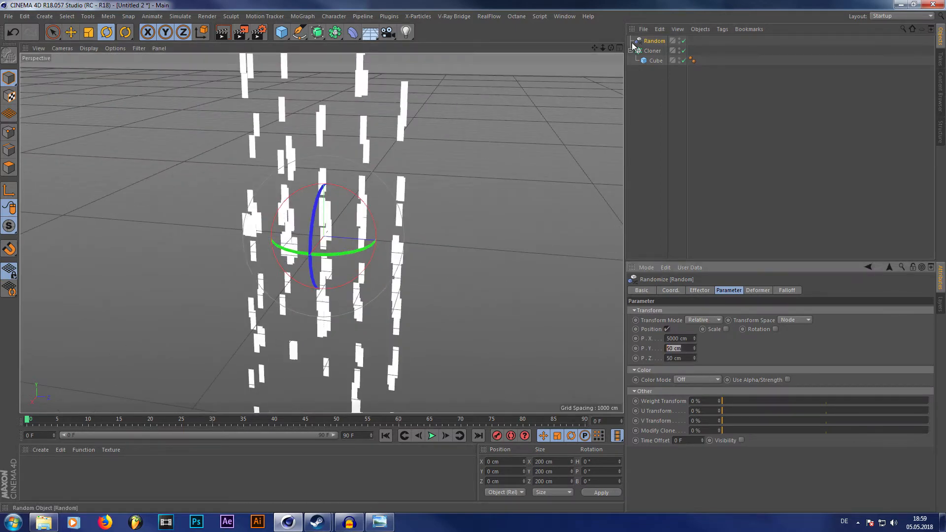
left_click_drag(610, 48, 548, 53)
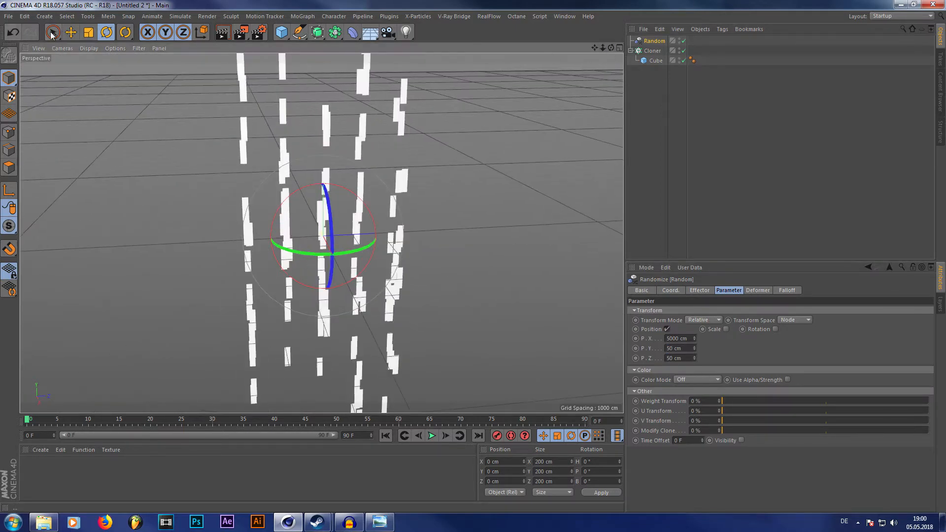
left_click(71, 33)
left_click_drag(611, 48, 651, 51)
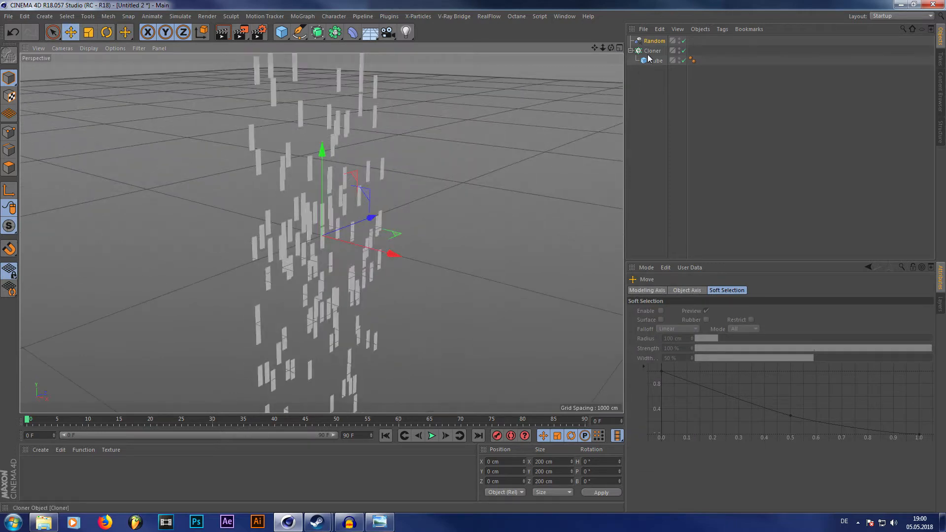
left_click(649, 53)
double_click(681, 313)
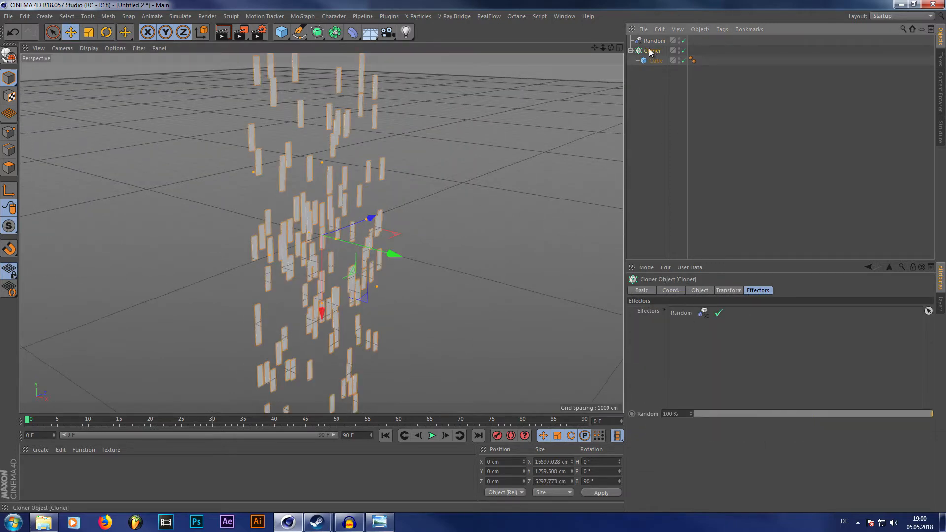
double_click(685, 348)
type("2500")
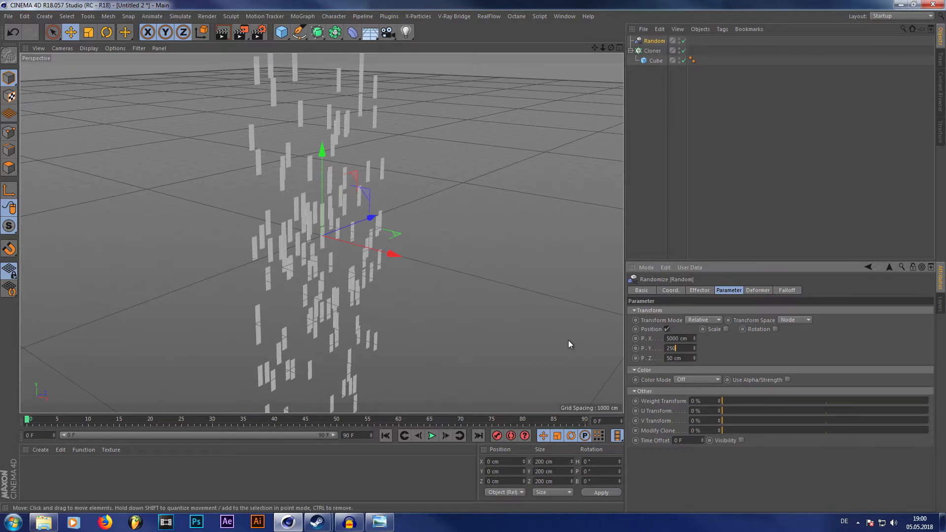
key("Return")
- Set the Random effector's position offset in Z to 1500 cm
left_click_drag(612, 48, 582, 49)
left_click_drag(685, 358, 585, 361)
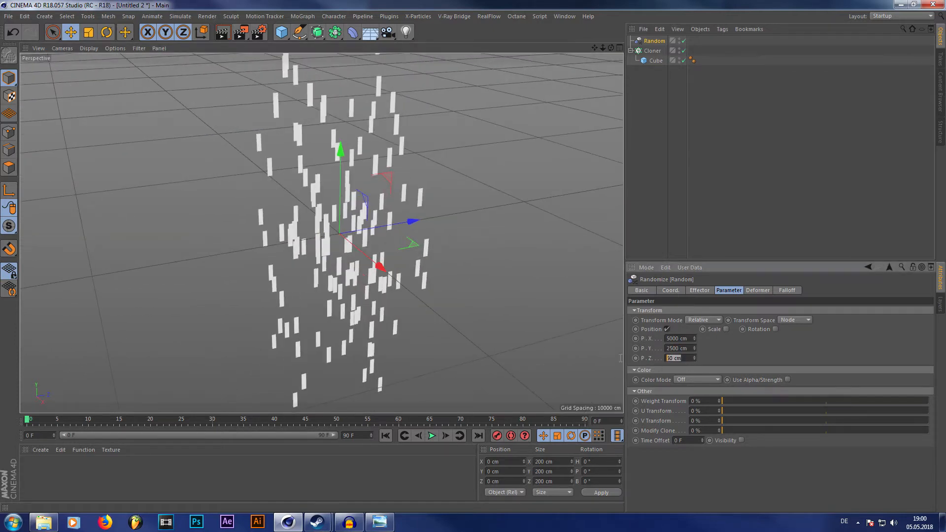
type("10")
key("BackSpace")
type("0")
key("Return")
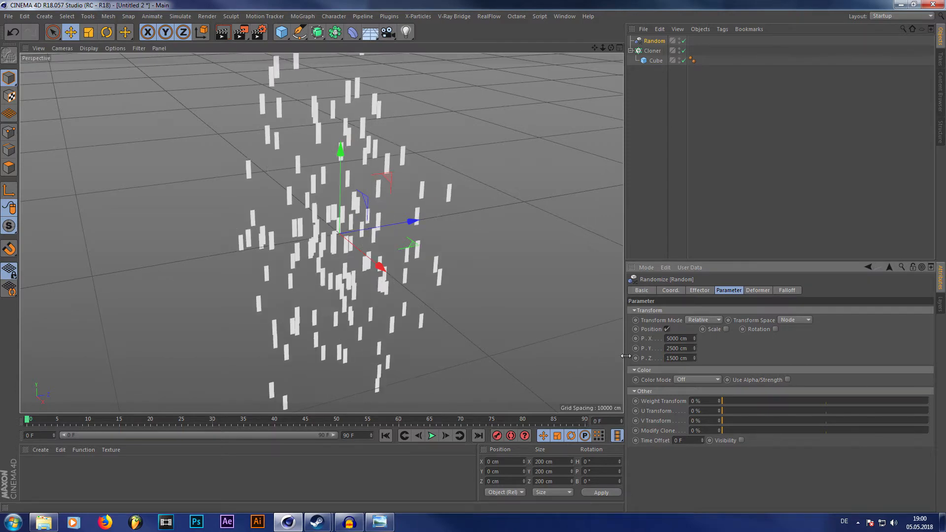
- Enable random scaling in the Random effector with about 1.02 in X, 1.88 in Y and -0.71 in Z
left_click_drag(611, 47, 610, 227)
scroll(610, 227, "up", 3)
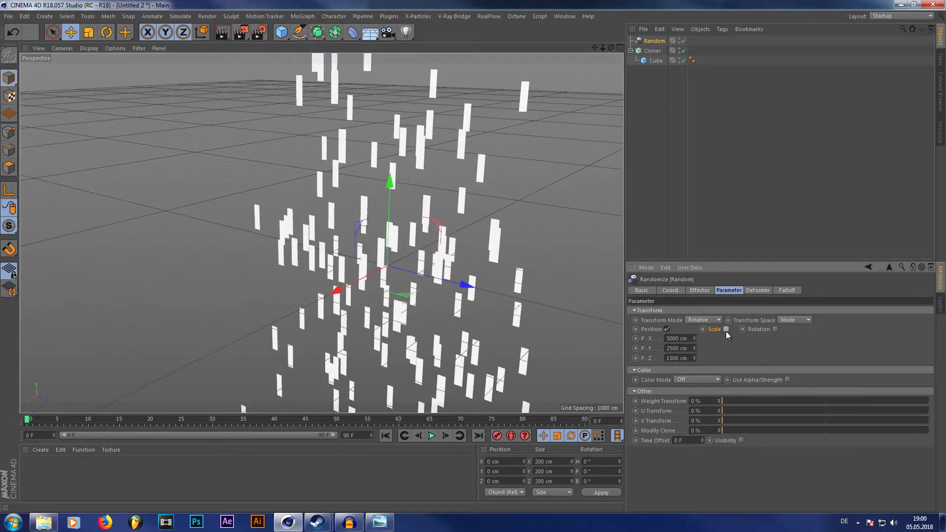
left_click(726, 329)
left_click_drag(611, 48, 597, 59)
scroll(322, 232, "up", 6)
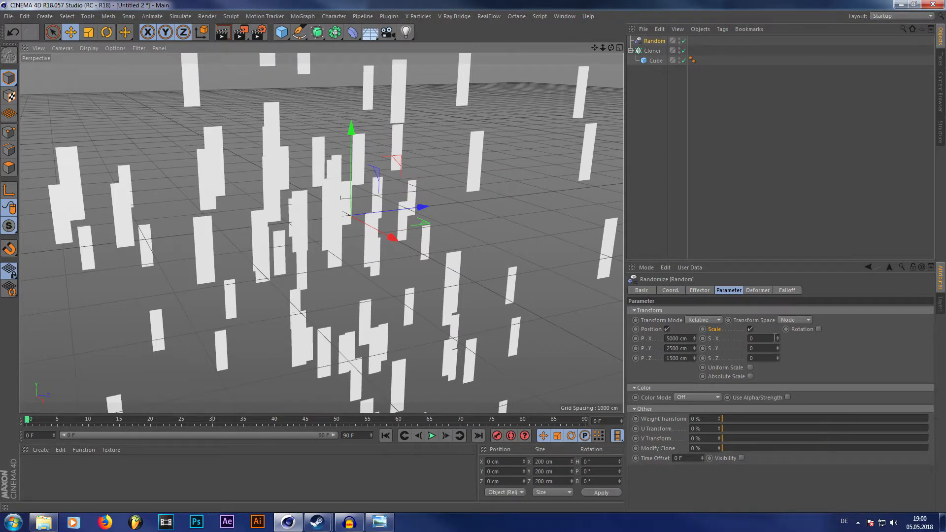
left_click_drag(778, 339, 778, 362)
scroll(444, 217, "down", 10)
scroll(374, 292, "up", 2)
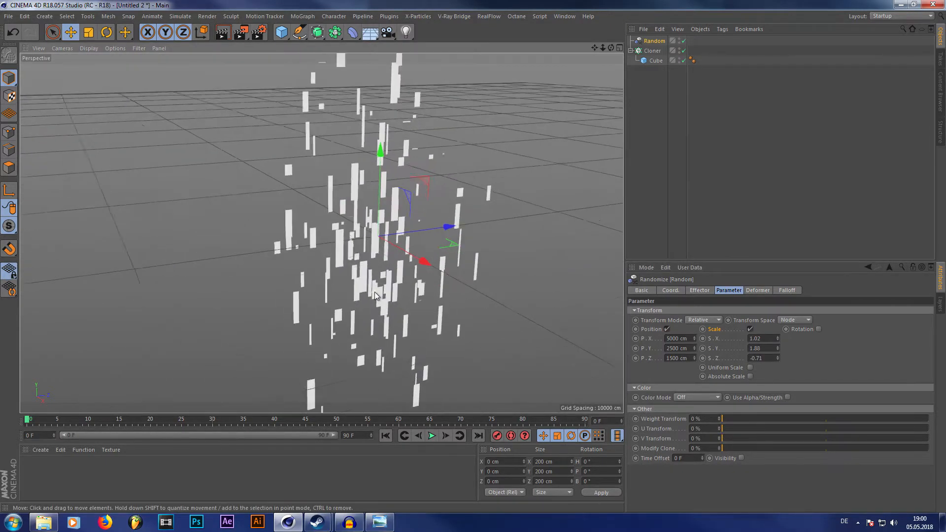
- Enable random rotation in the Random effector and vary the heading and bank angles so the fragments tumble
scroll(375, 292, "up", 1)
left_click(819, 330)
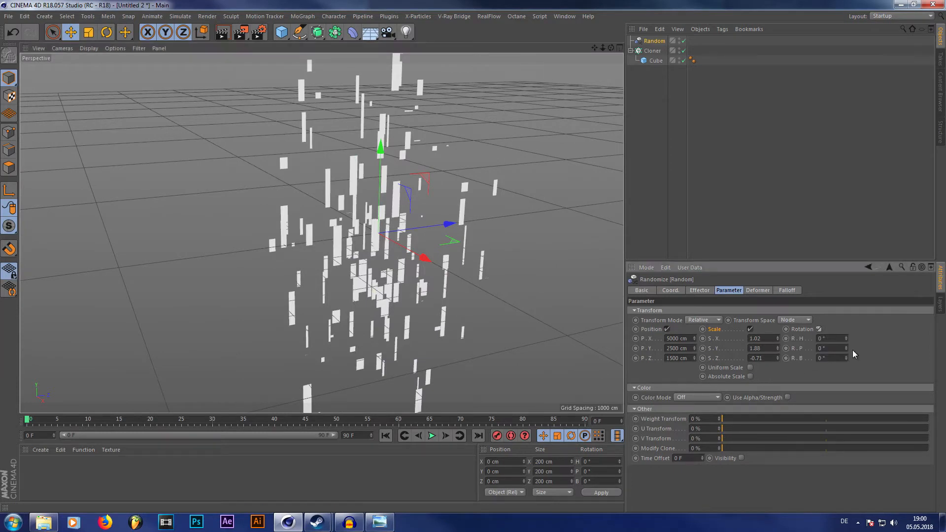
left_click_drag(846, 339, 847, 323)
left_click_drag(847, 359, 847, 349)
left_click(655, 148)
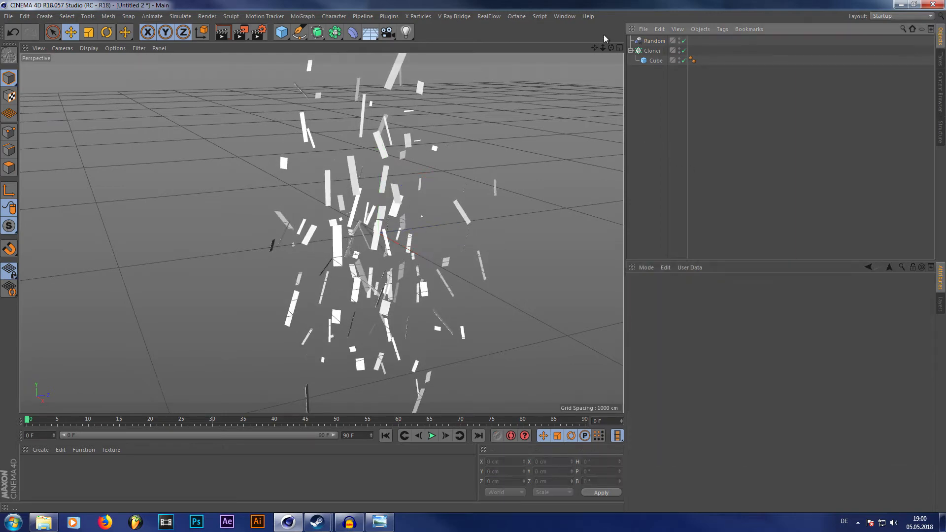
left_click_drag(611, 47, 183, 74)
- Close the untitled debris scene and return to the HOME project
left_click(8, 16)
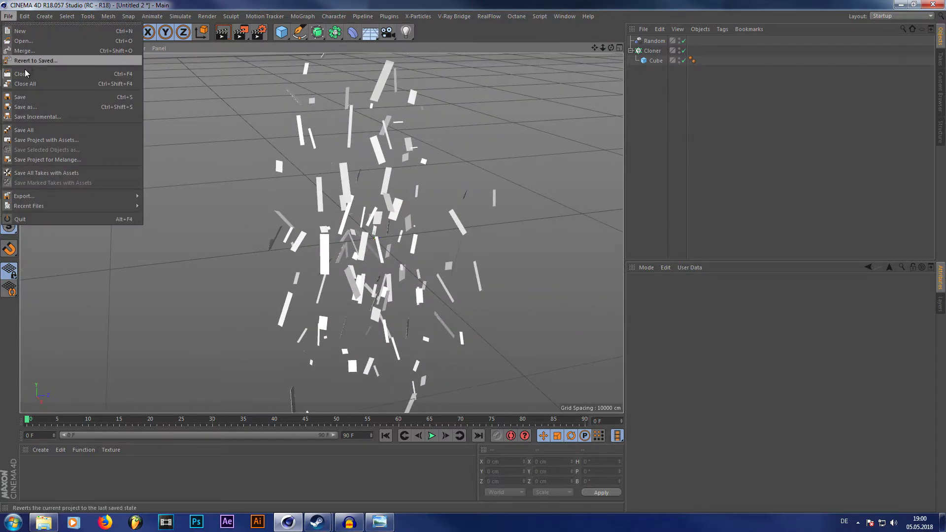
left_click(44, 74)
left_click(485, 299)
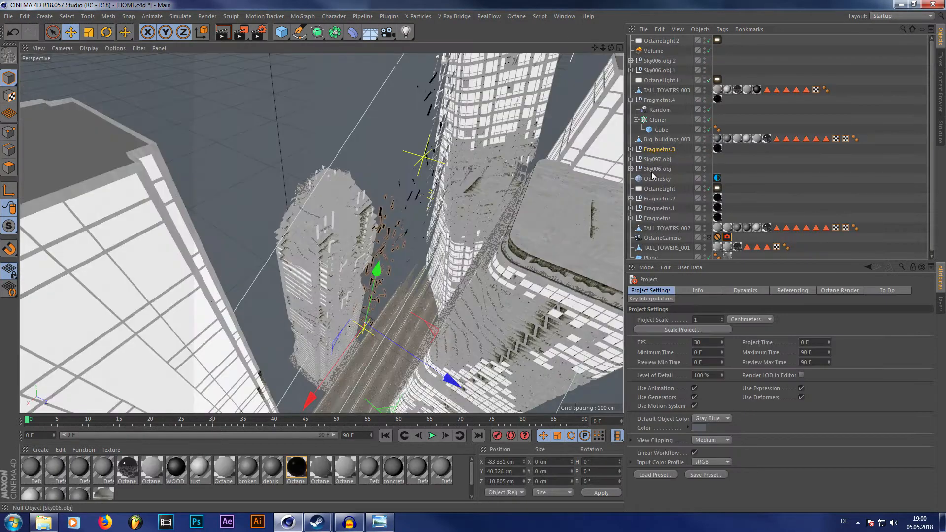
- Examine the Cloner and Random setups inside Fragmetns.4 and Fragmetns.3 and the debris around the towers from several angles
left_click(658, 120)
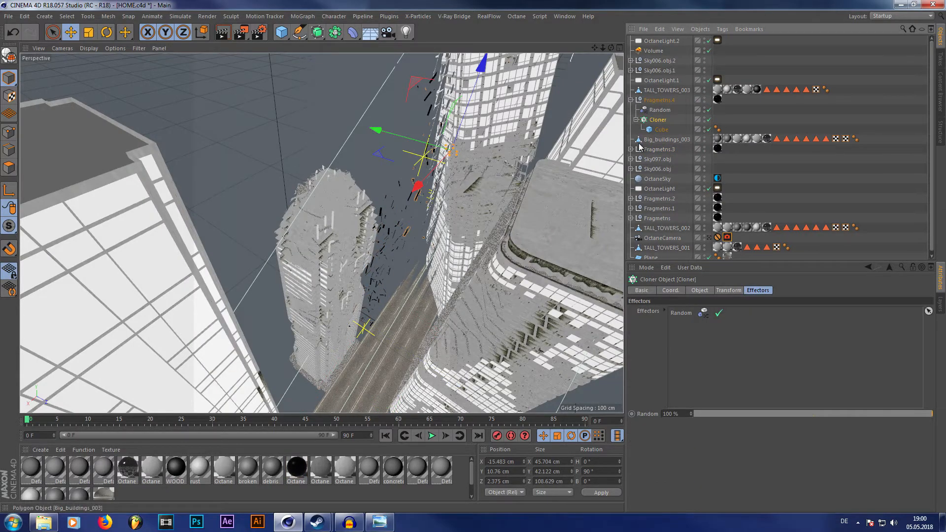
left_click(631, 149)
left_click(658, 169)
left_click_drag(611, 47, 608, 82)
scroll(398, 246, "down", 10)
left_click_drag(612, 48, 611, 48)
left_click(220, 203)
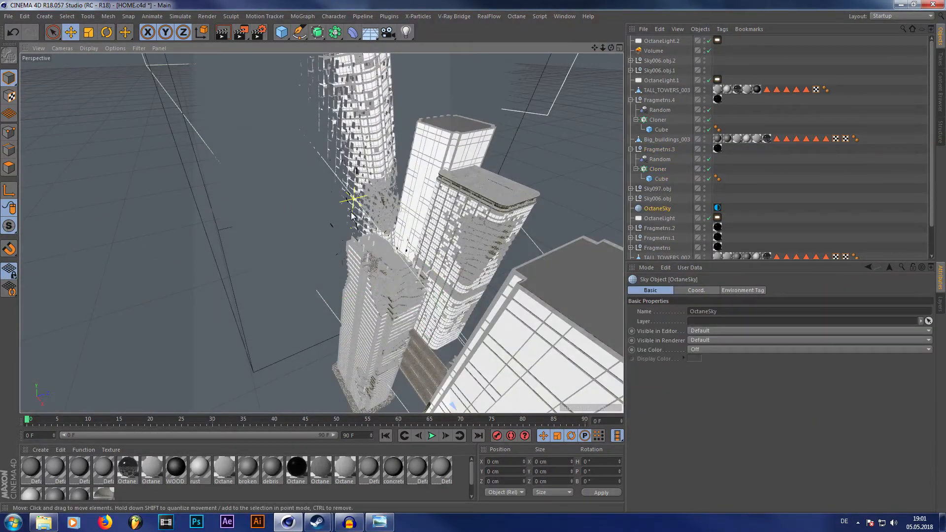
scroll(351, 212, "down", 6)
scroll(349, 248, "up", 5)
left_click_drag(612, 48, 604, 49)
left_click_drag(321, 232, 520, 167, "alt")
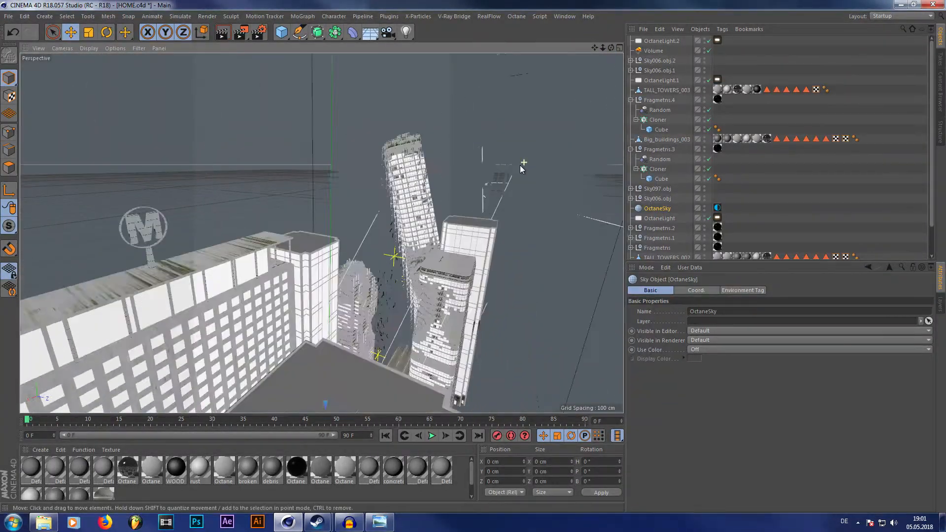
scroll(520, 166, "down", 5)
- View the finished HOME PS image from the HOME project folder and return to the Cinema 4D scene
left_click(44, 522)
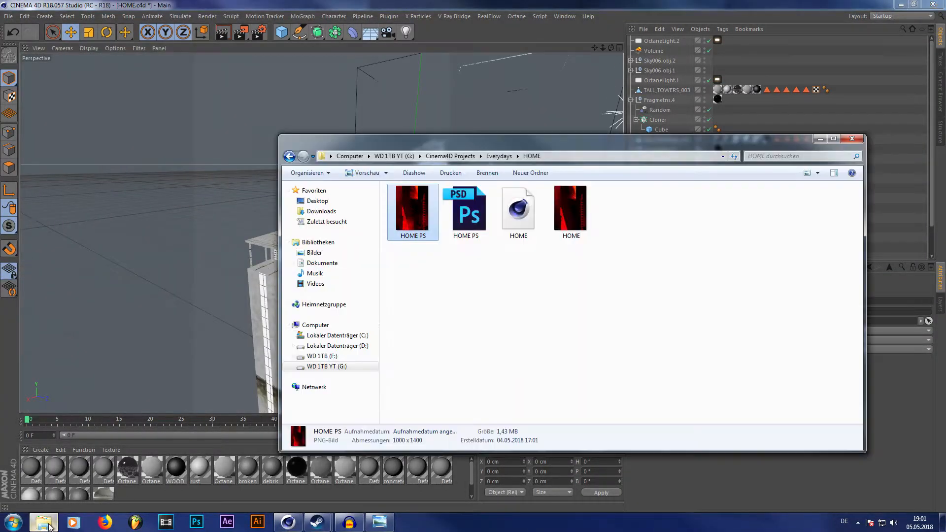
double_click(419, 211)
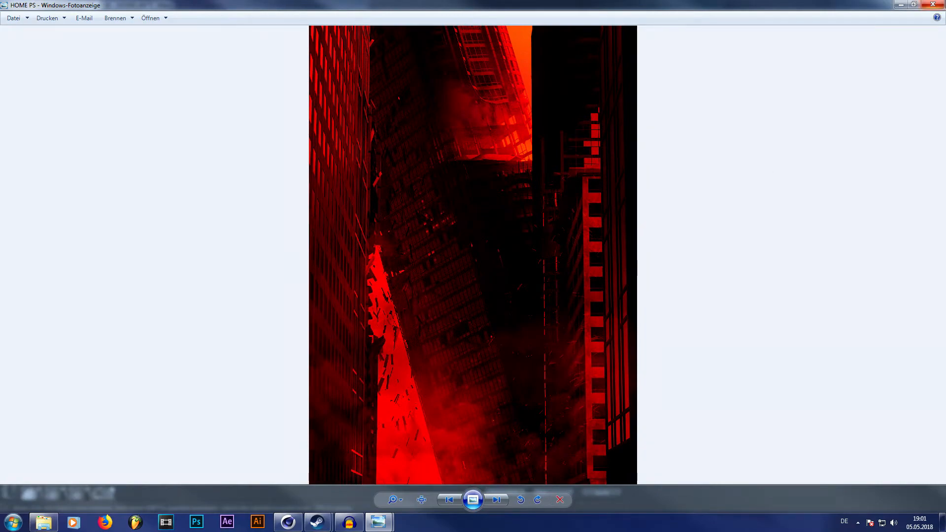
left_click(933, 4)
left_click(632, 67)
- Select the Octane Volume object and open its Volume Medium settings to inspect the density and step length
left_click_drag(473, 197, 555, 222, "alt")
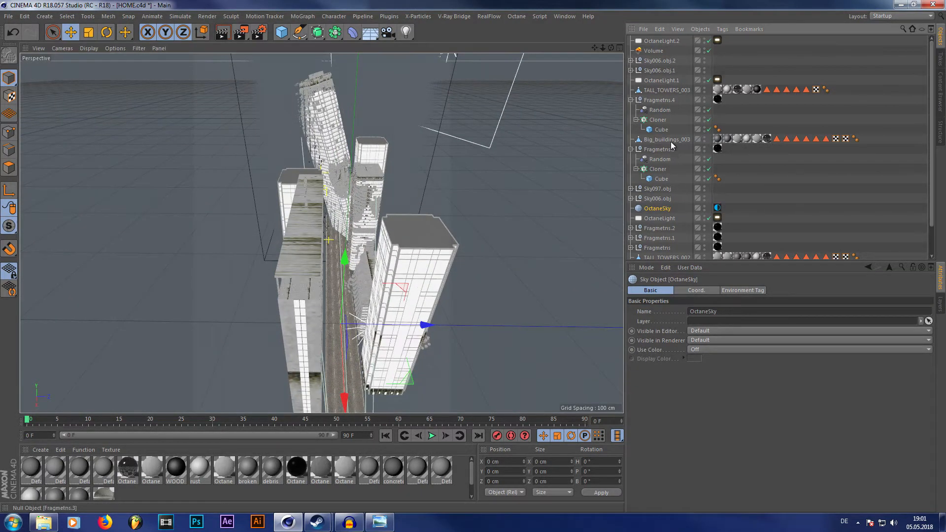
left_click(651, 51)
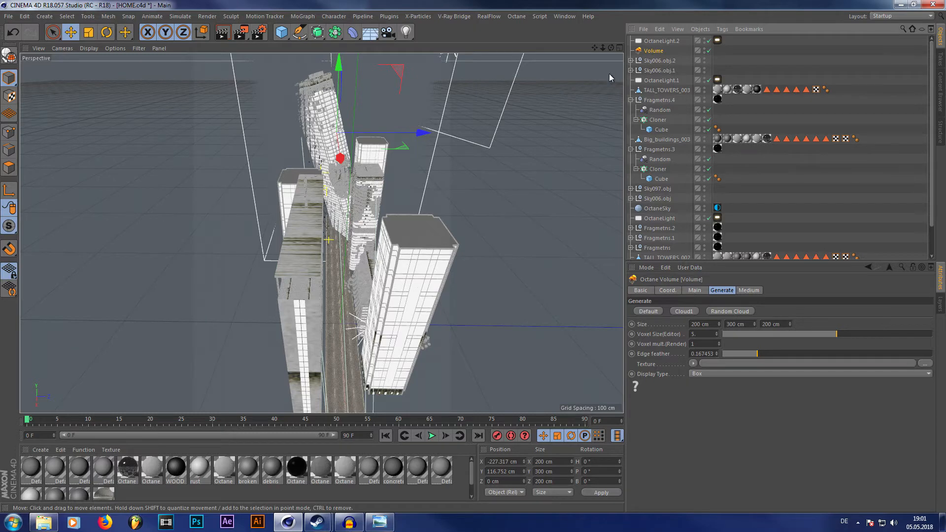
left_click_drag(610, 49, 609, 49)
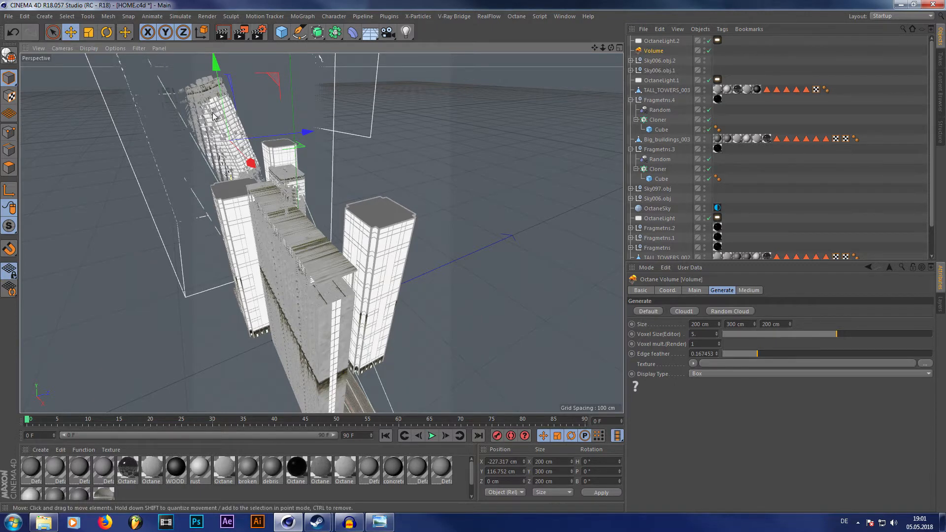
left_click(748, 290)
left_click(714, 324)
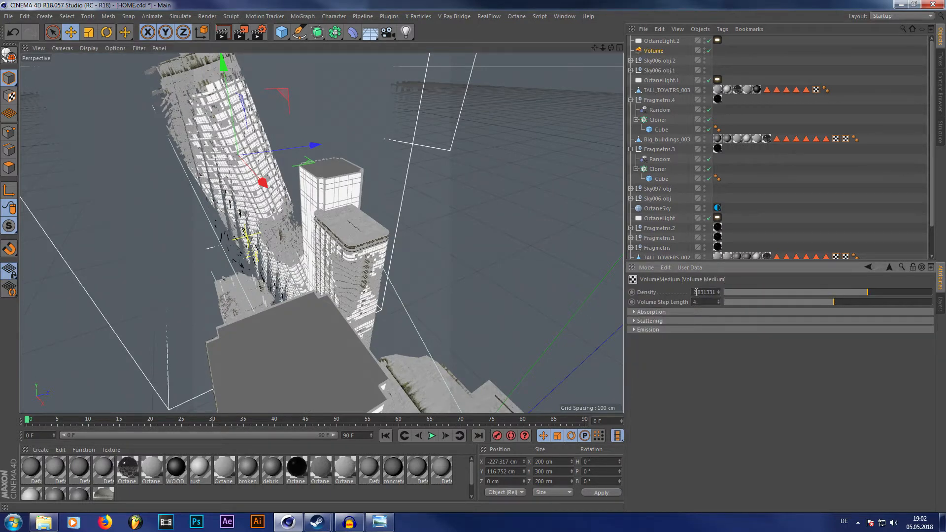
left_click_drag(611, 48, 581, 50)
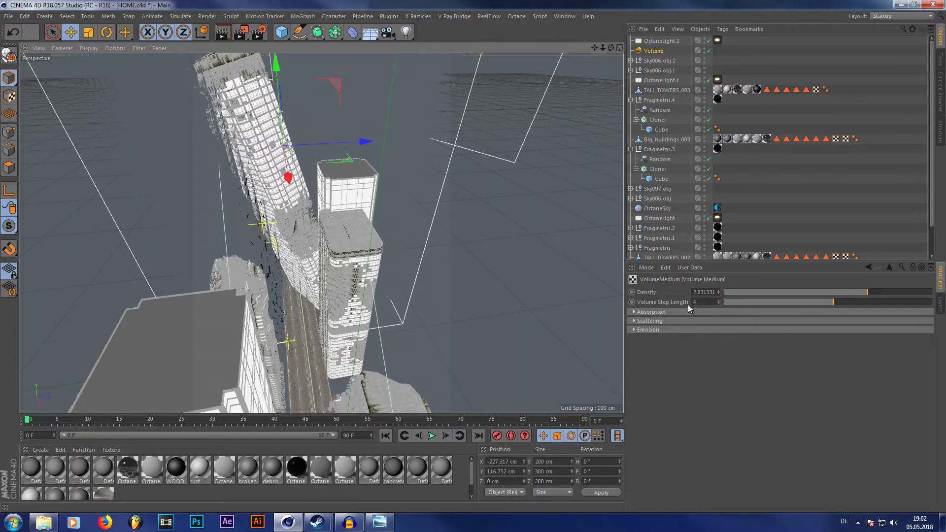
- Inspect the Volume Medium's absorption settings and its RgbSpectrum colour in the color picker without changing it
left_click(635, 313)
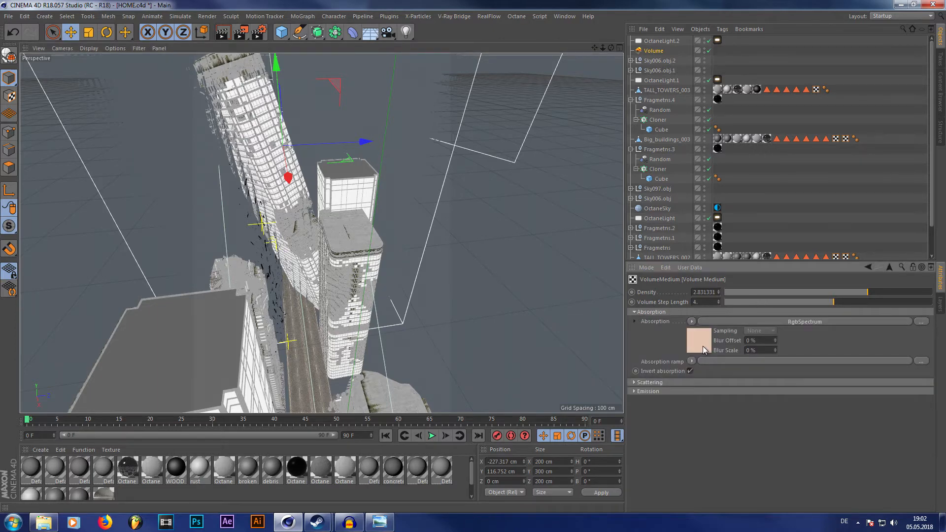
left_click(703, 346)
left_click(657, 323)
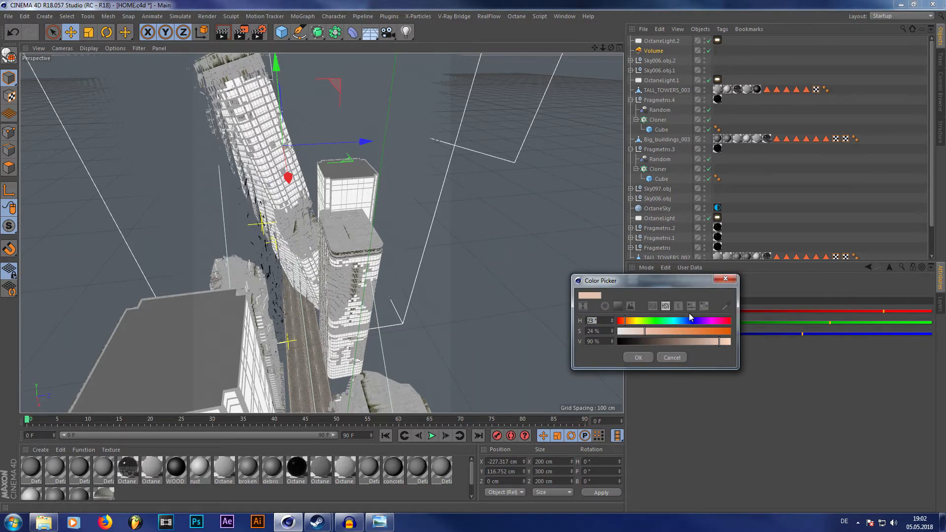
left_click(671, 358)
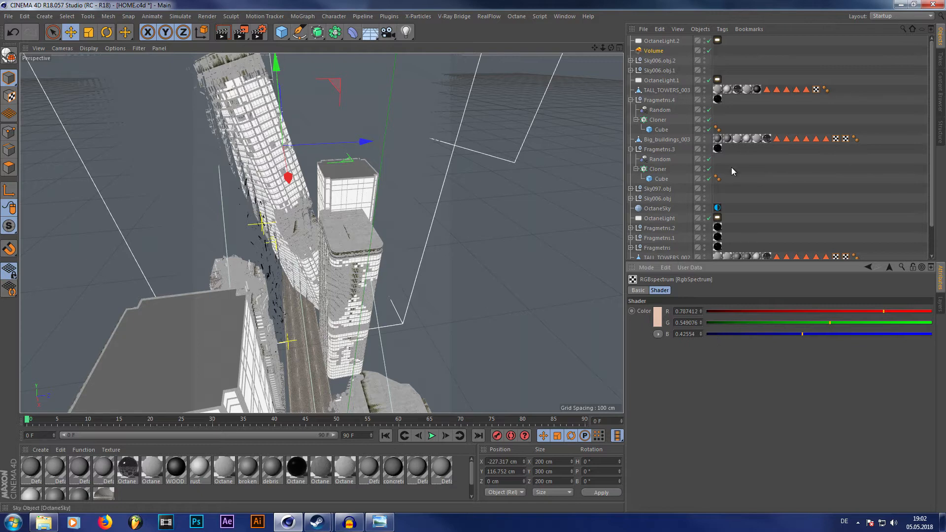
- Look through the OctaneCamera and disable the Volume object
scroll(673, 152, "down", 3)
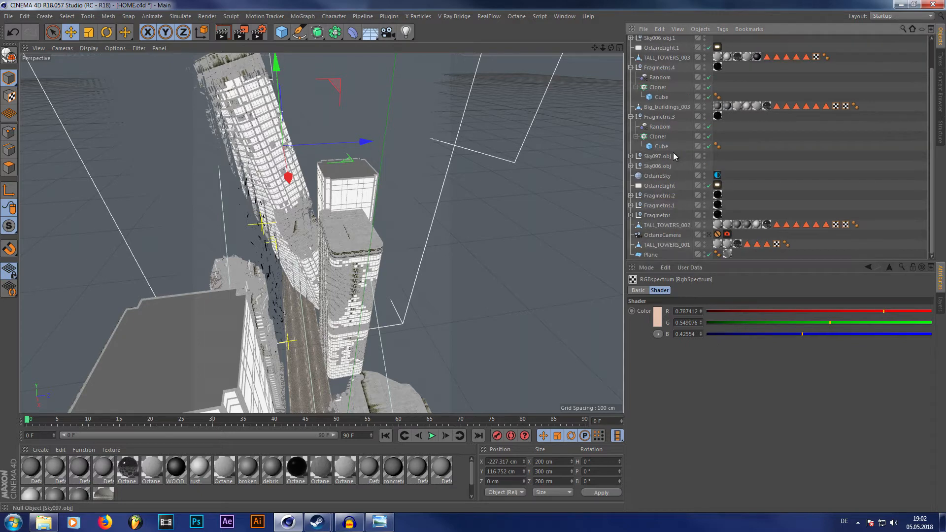
left_click(709, 235)
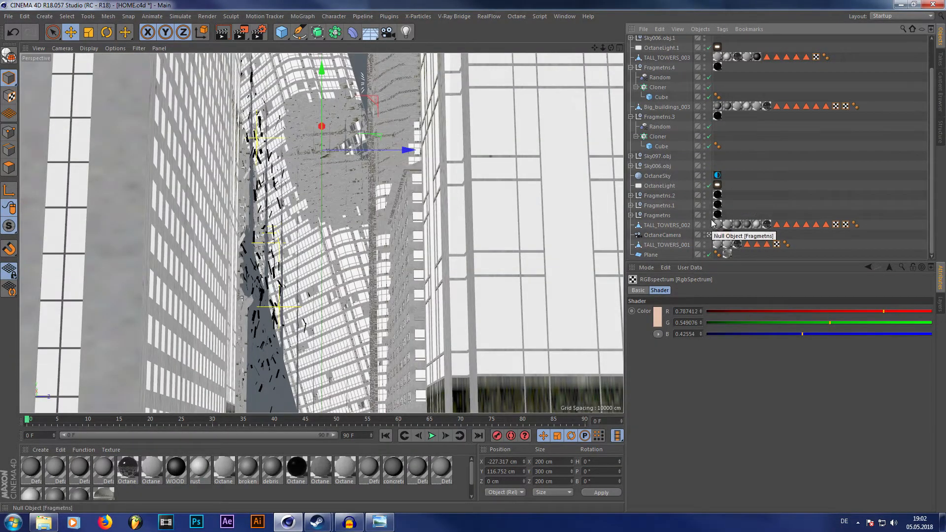
scroll(711, 241, "up", 3)
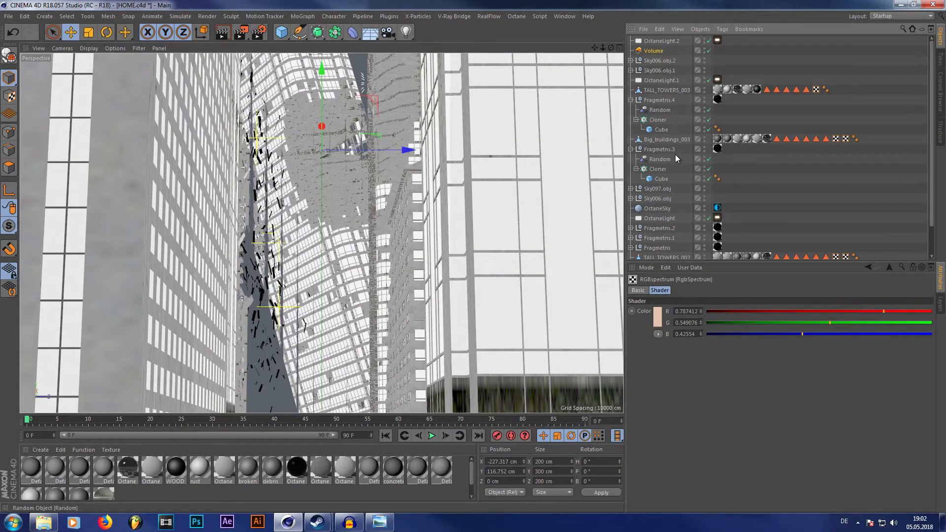
left_click(709, 51)
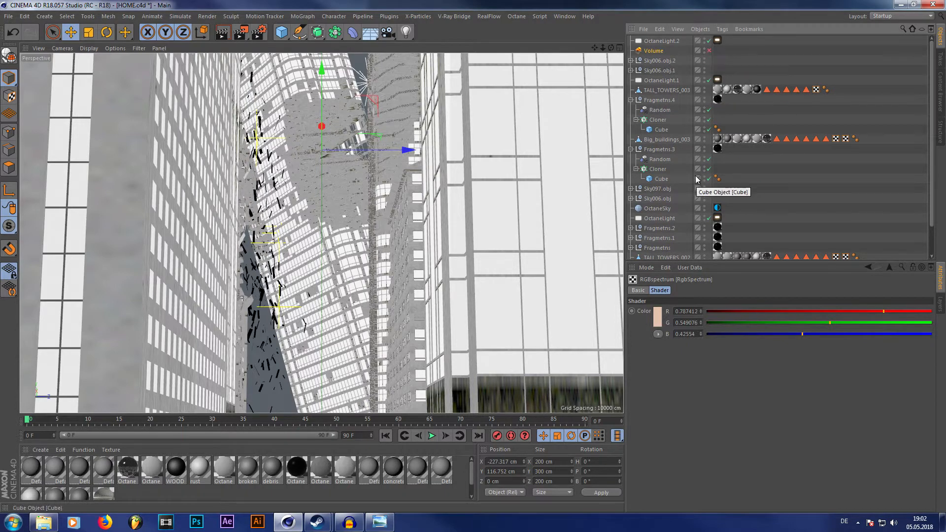
- Select the leaning tower TALL_TOWERS_002 and hide it in both the editor and the renderer
left_click(301, 109)
scroll(664, 235, "down", 3)
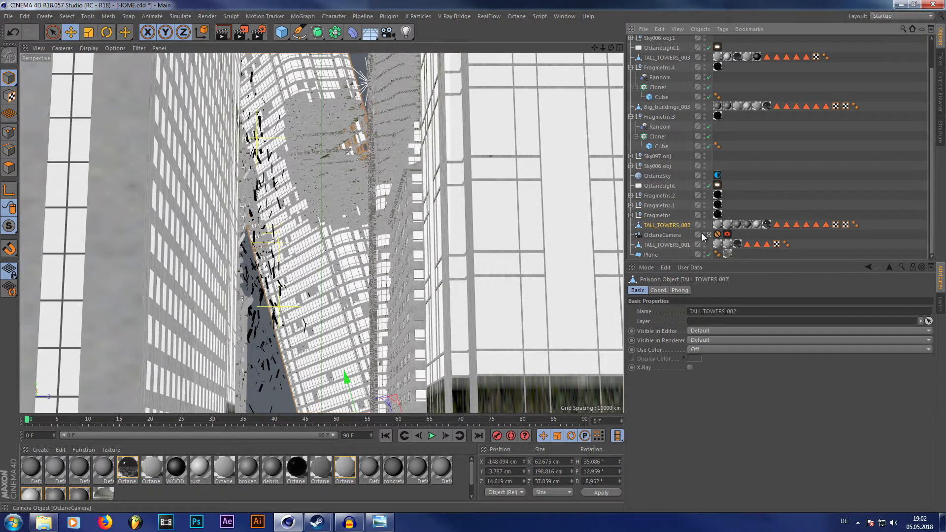
double_click(705, 223)
double_click(705, 227)
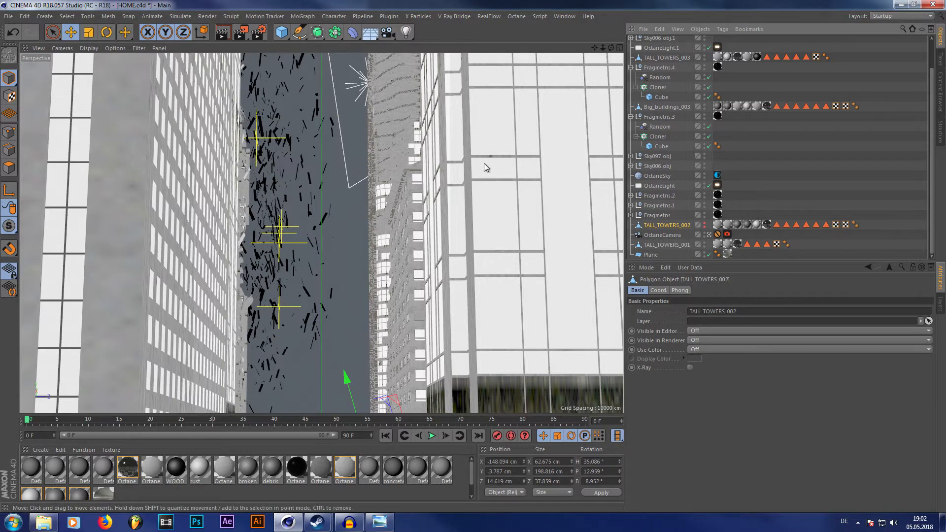
- Leave the OctaneCamera view and examine the area lights behind the buildings from farther away
left_click(709, 235)
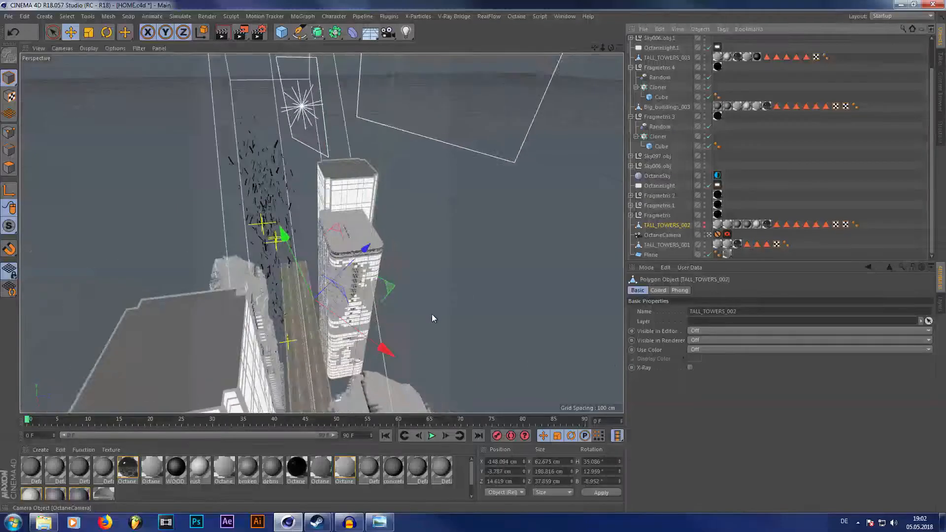
scroll(439, 312, "down", 3)
scroll(433, 310, "down", 2)
left_click_drag(611, 48, 420, 137)
- View the HOME PS image from the HOME folder, then return to the Cinema 4D scene
left_click(44, 522)
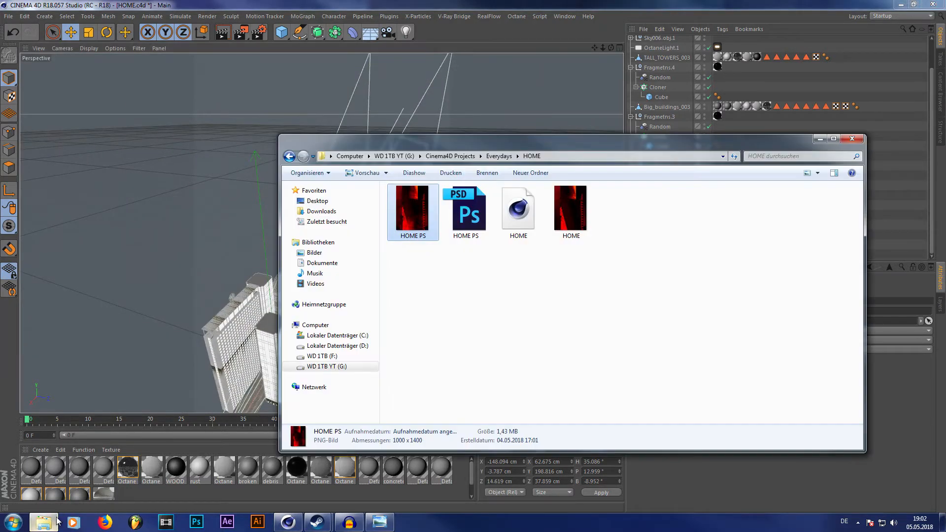
double_click(399, 231)
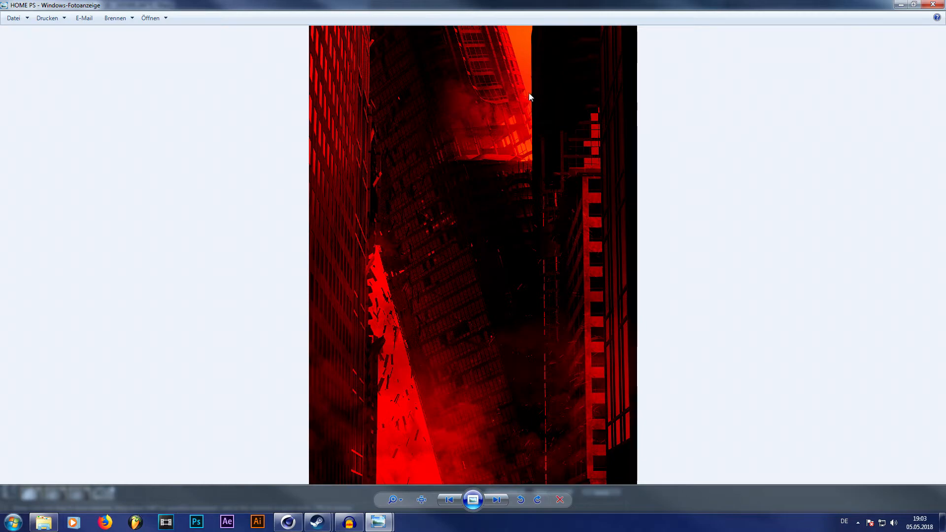
left_click(932, 5)
left_click(835, 144)
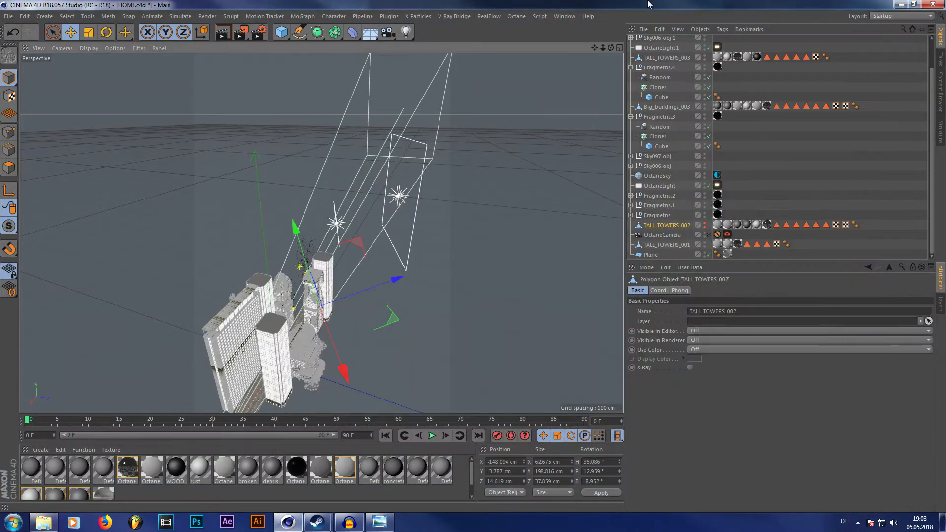
- Return to the OctaneCamera view and restore TALL_TOWERS_002 to default visibility in the editor and renderer
left_click(709, 235)
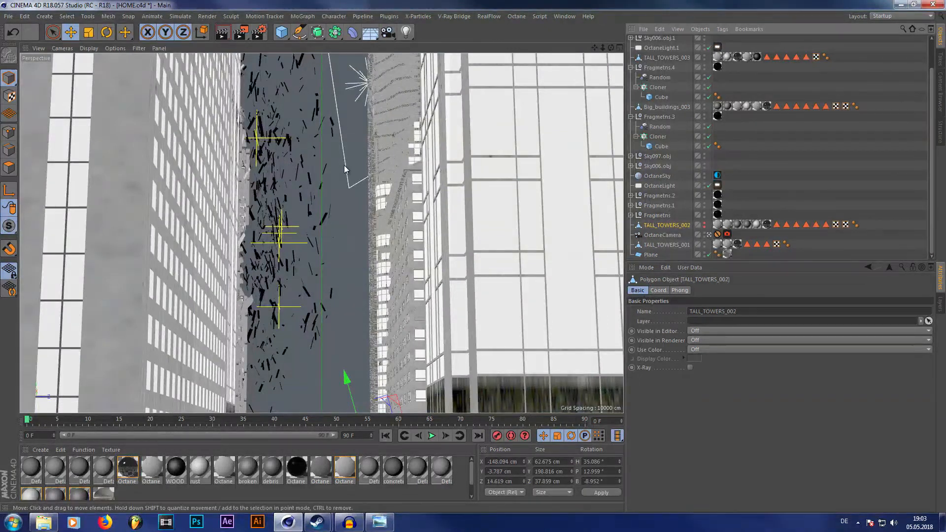
left_click(705, 224)
left_click(705, 227)
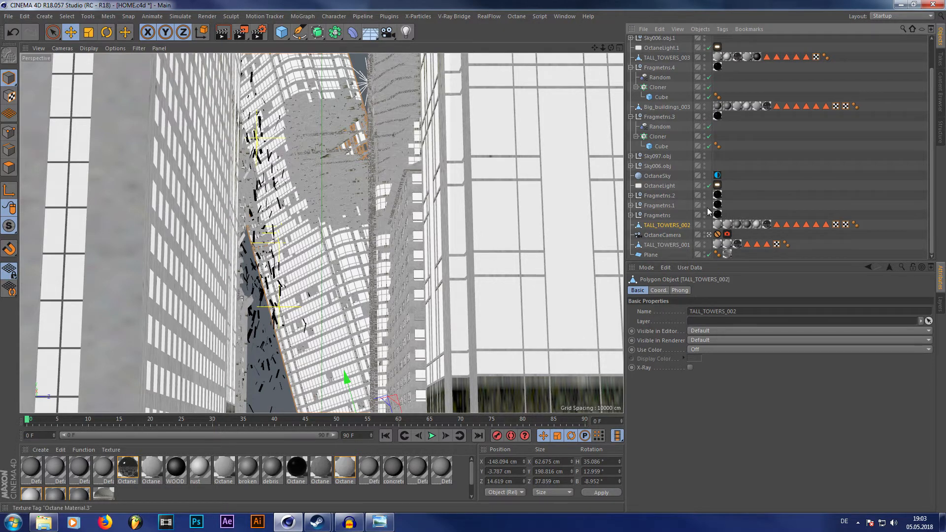
- Inspect OctaneLight and the light tag settings of OctaneLight.1, then compare them with the glow in the HOME PS image
left_click(659, 185)
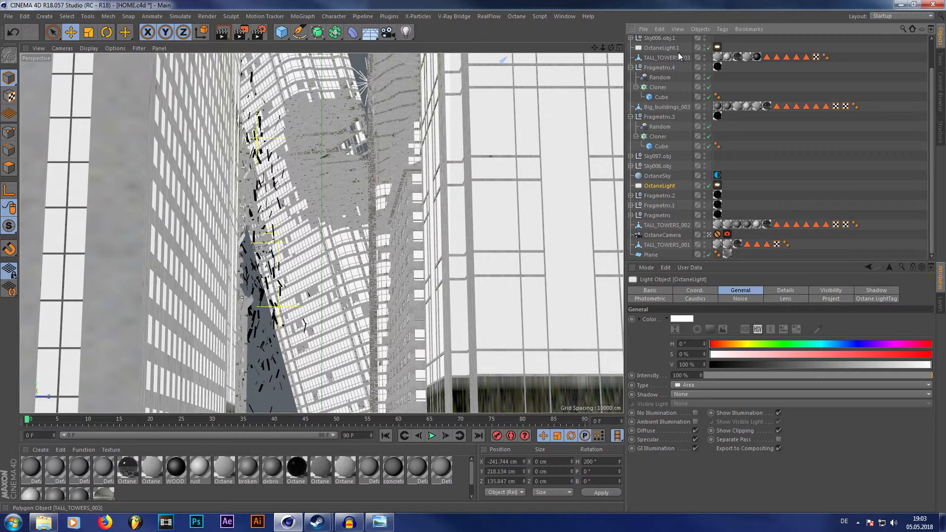
left_click(717, 47)
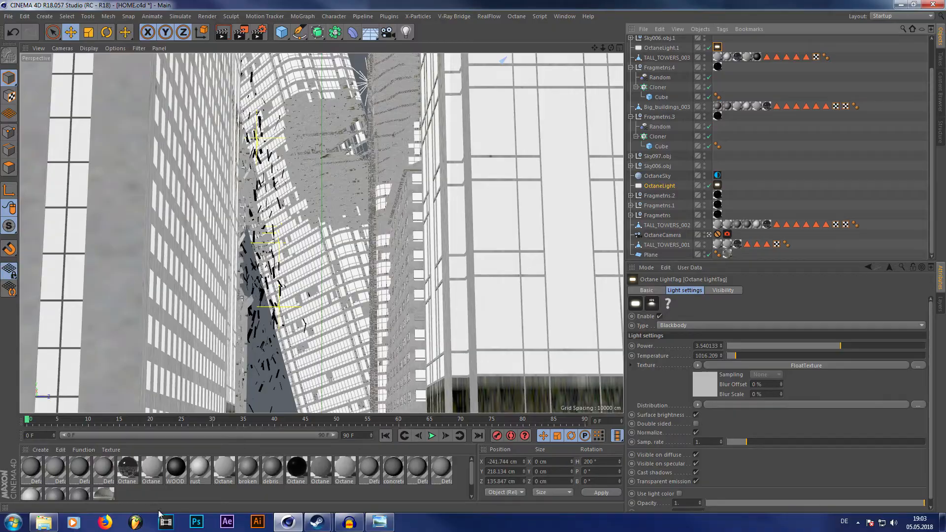
left_click(380, 522)
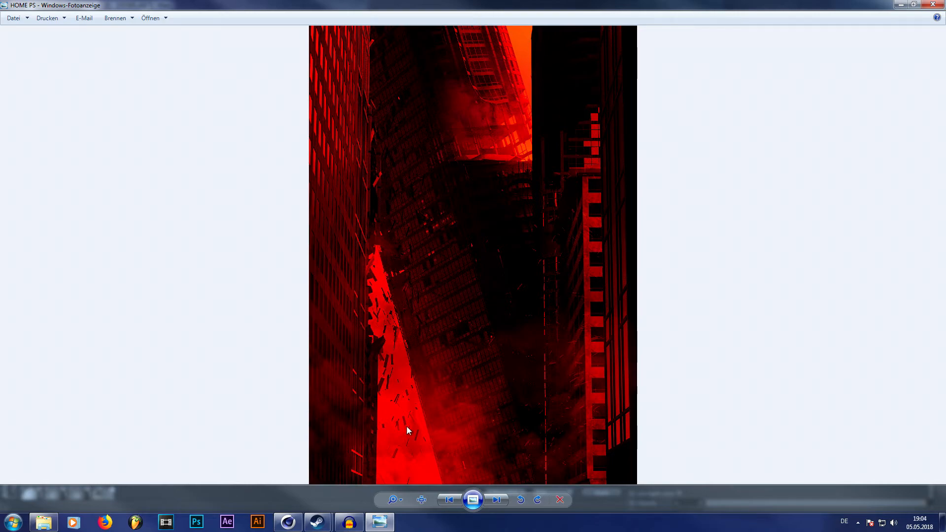
left_click(901, 4)
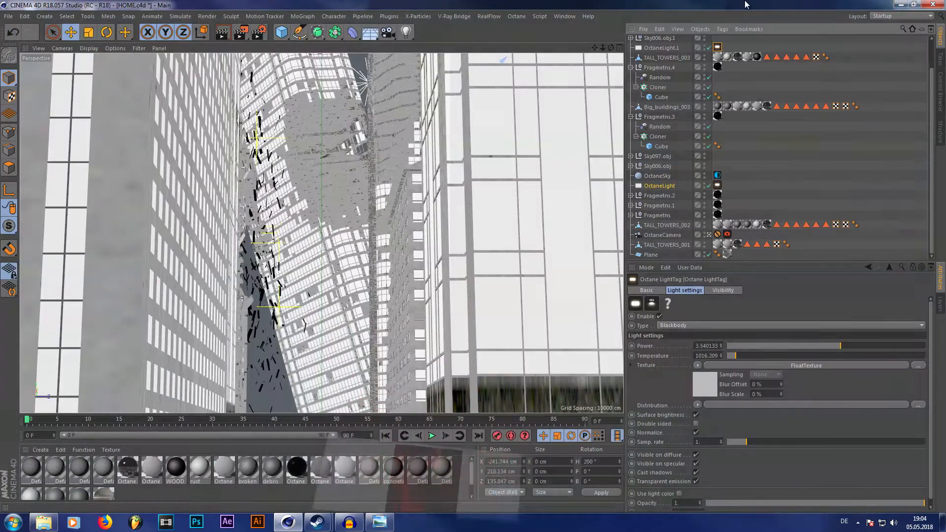
- Leave the OctaneCamera view, open the Octane Live Viewer and start rendering the scene from outside
left_click(708, 235)
left_click_drag(611, 47, 480, 218)
scroll(481, 218, "down", 6)
scroll(477, 114, "up", 6)
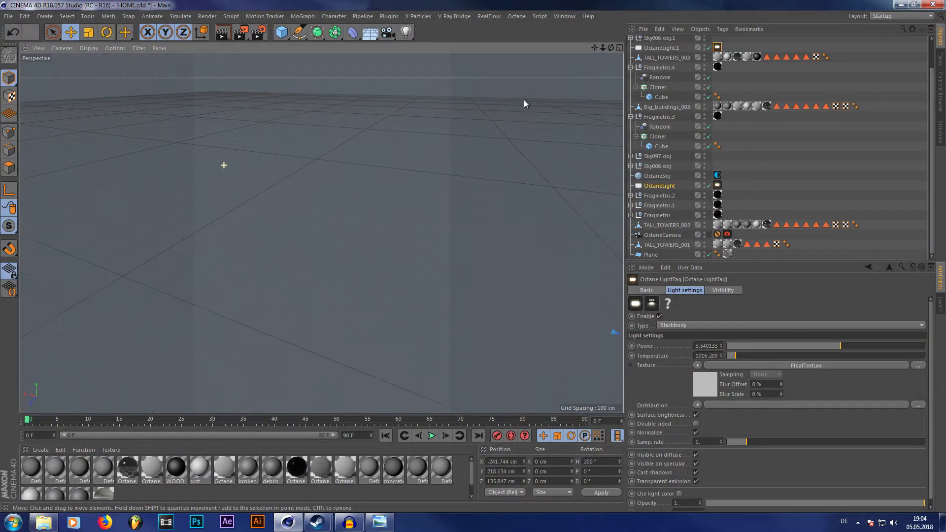
left_click(516, 17)
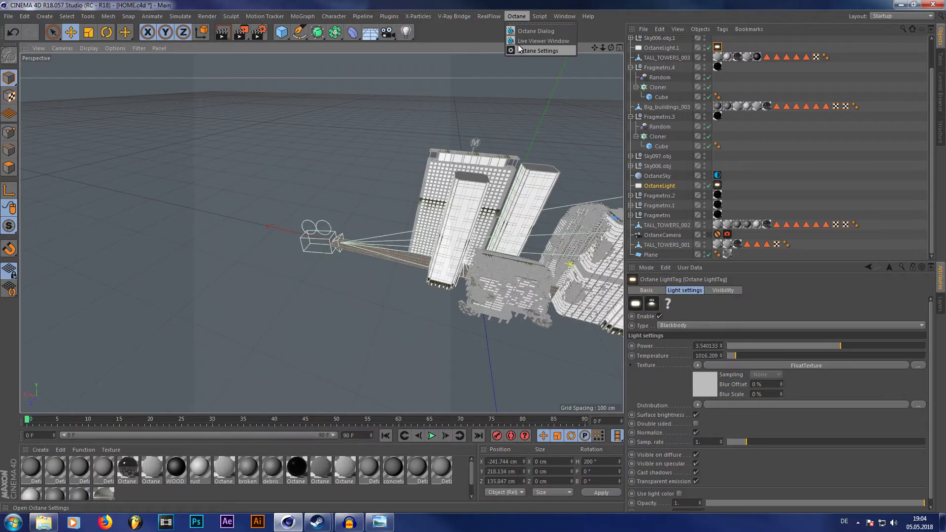
left_click(517, 49)
left_click(209, 35)
- Examine the large area lights behind the city from several angles in the live render
scroll(410, 228, "down", 3)
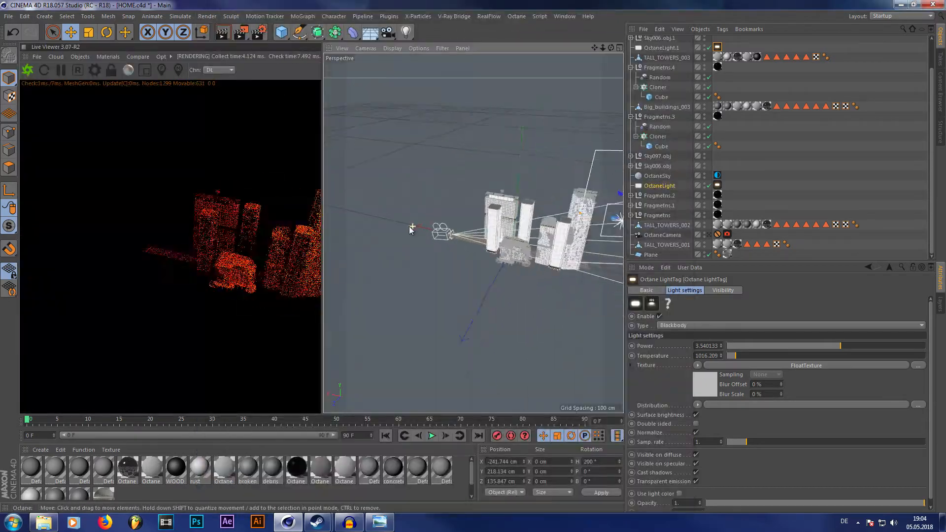
scroll(409, 227, "down", 1)
scroll(552, 200, "up", 4)
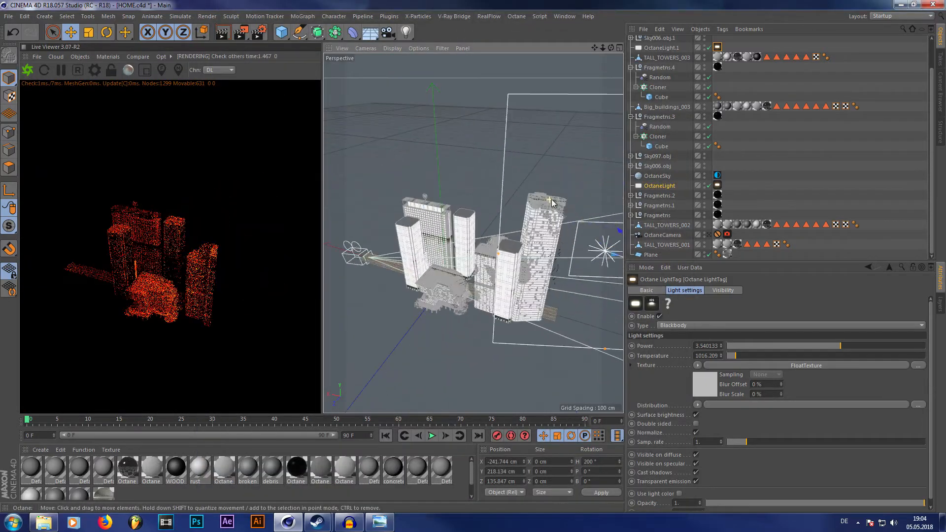
left_click_drag(611, 48, 668, 63)
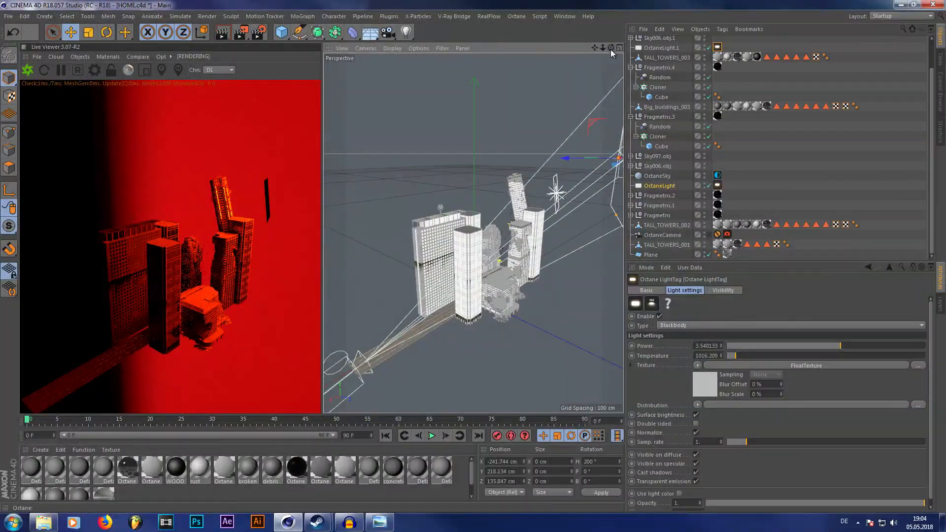
left_click_drag(611, 50, 552, 58)
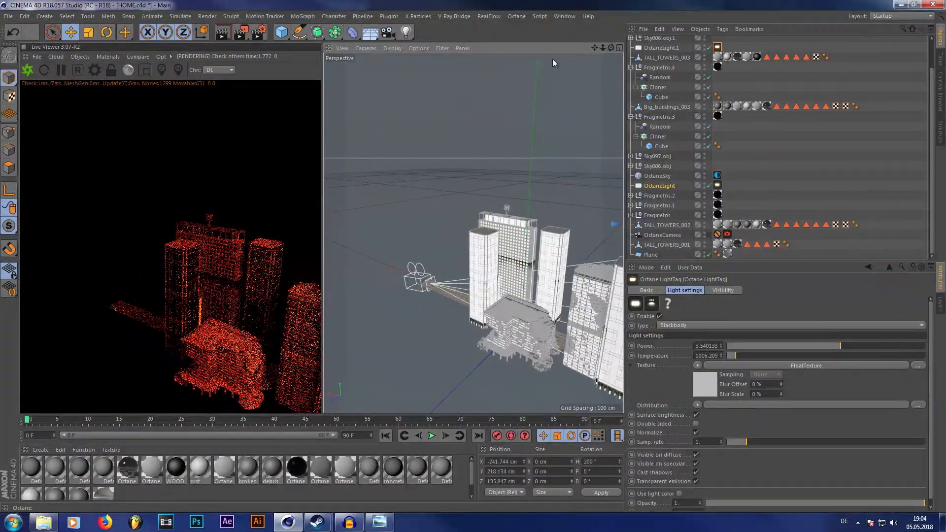
left_click_drag(609, 49, 513, 146)
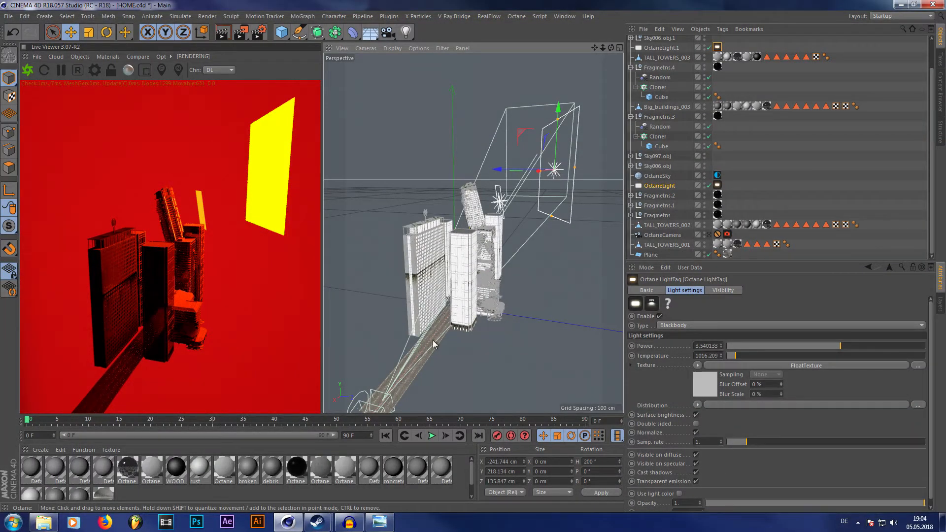
- Check the HOME PS image again, then examine the area light between the front buildings up close in the live render
left_click(384, 529)
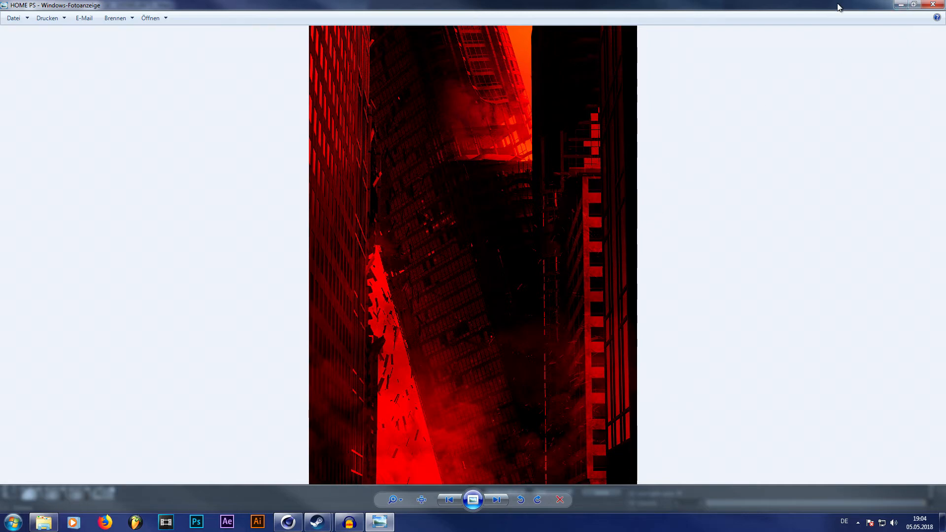
left_click(901, 5)
left_click_drag(611, 48, 468, 67)
scroll(467, 261, "up", 5)
scroll(467, 262, "up", 4)
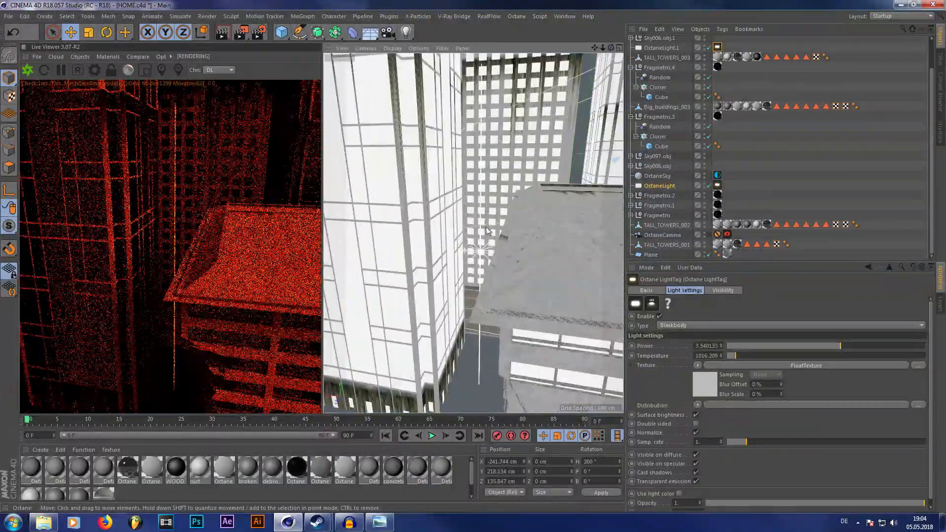
left_click_drag(612, 48, 513, 76)
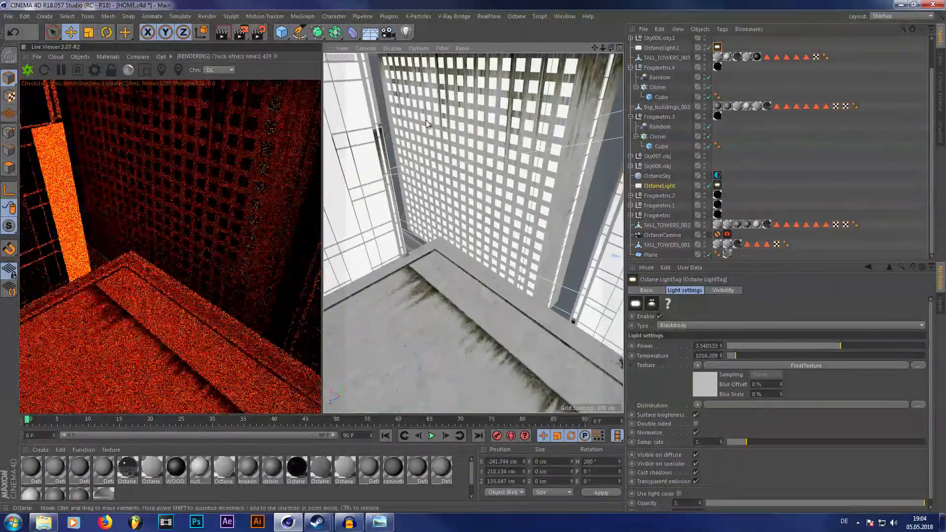
scroll(365, 203, "up", 3)
scroll(366, 203, "up", 1)
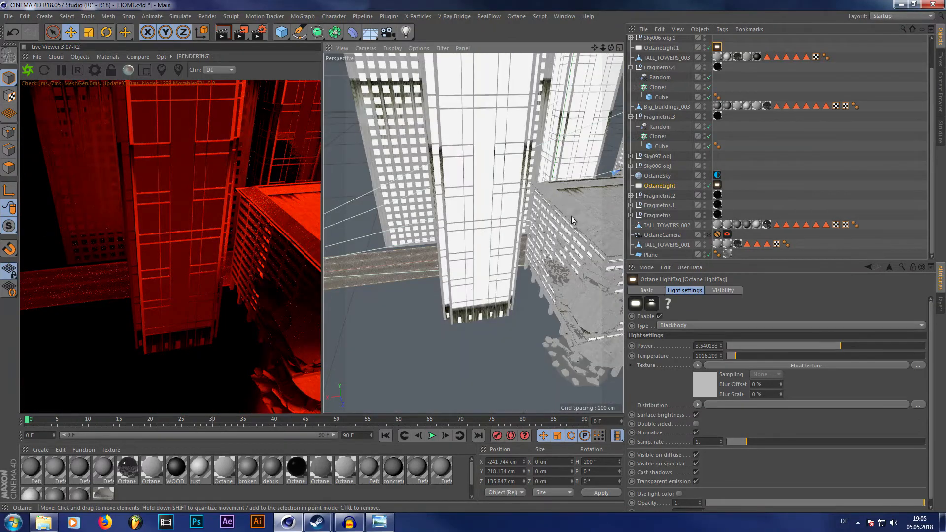
scroll(571, 216, "up", 4)
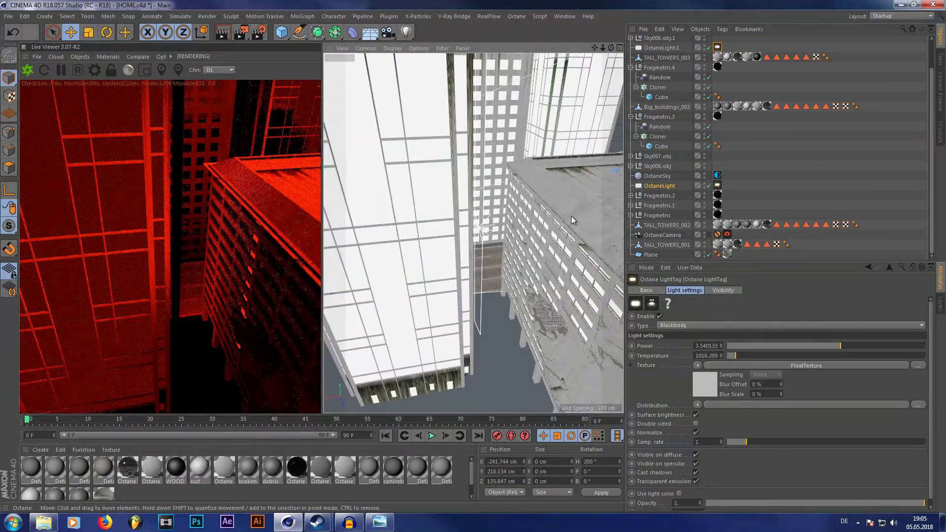
- Compare the HOME PS image with the lighting of the whole city in the live render
left_click(44, 522)
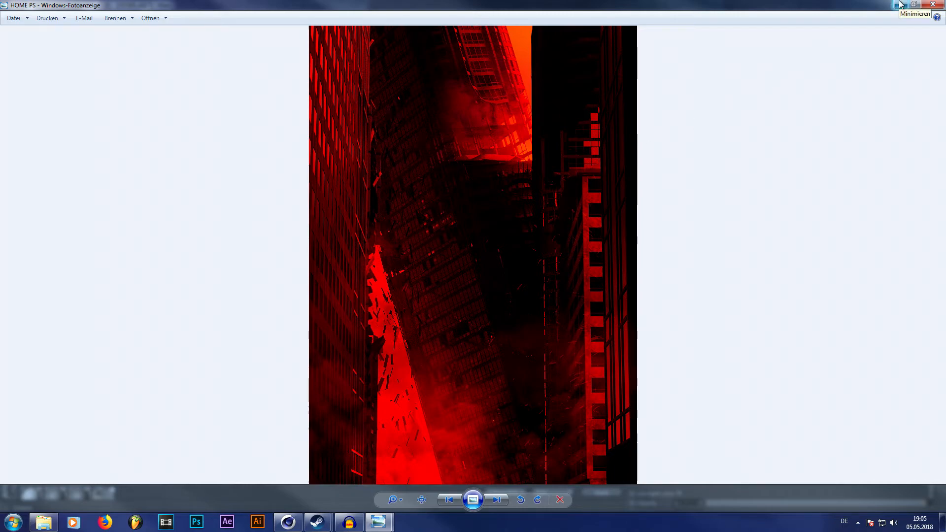
left_click(900, 4)
scroll(494, 241, "down", 10)
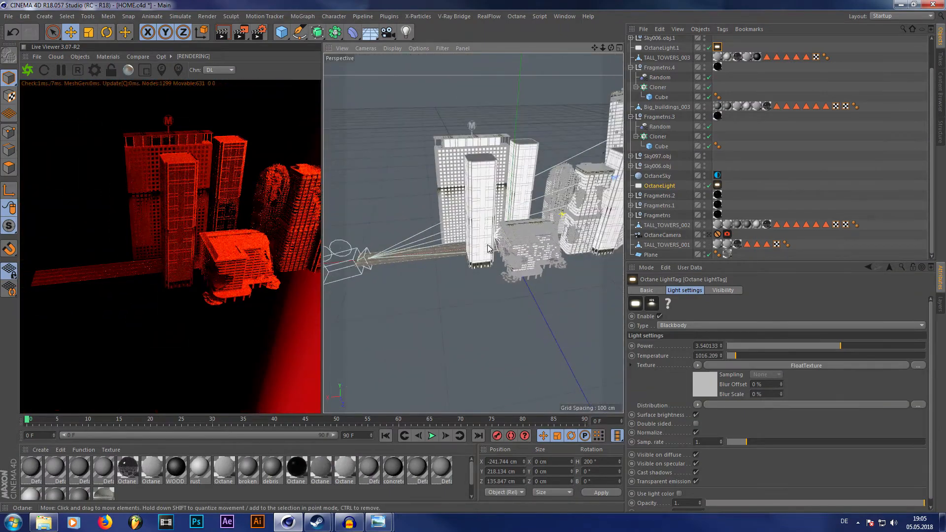
scroll(488, 247, "down", 2)
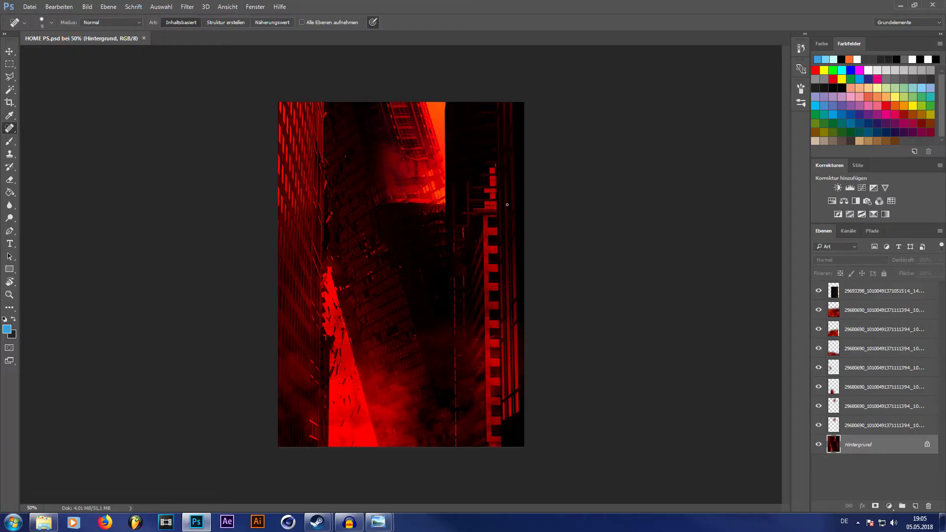
- Open the Clouds folder inside Cinema 4d Downloads > textures on drive D in Windows Explorer
scroll(507, 205, "up", 2, "alt")
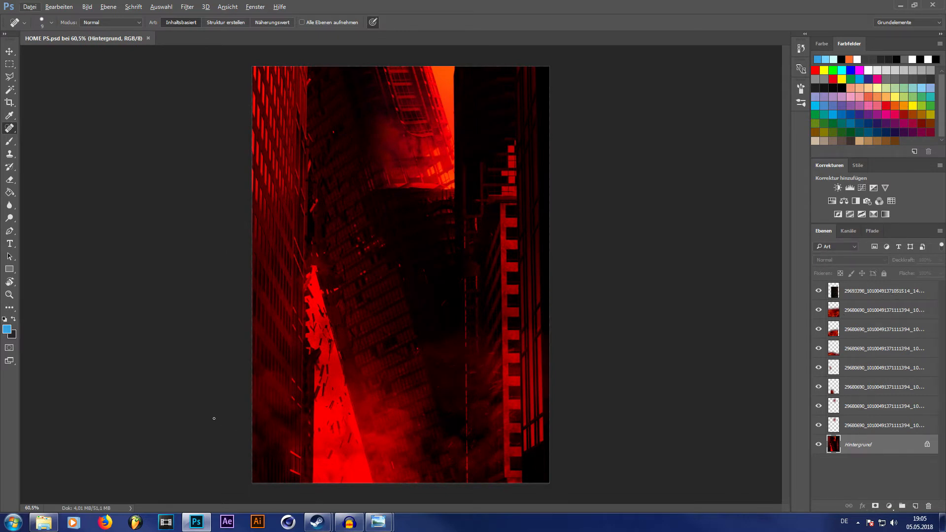
scroll(214, 419, "up", 5, "alt")
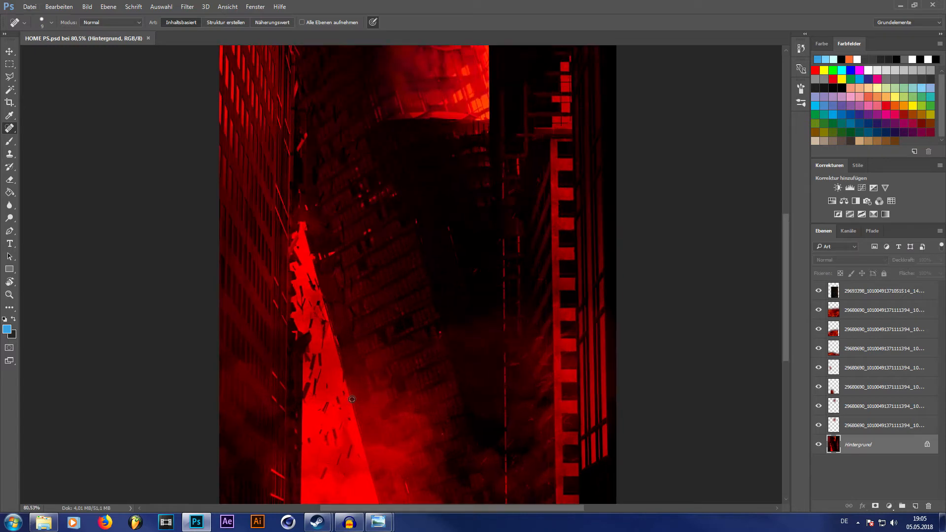
left_click(54, 518)
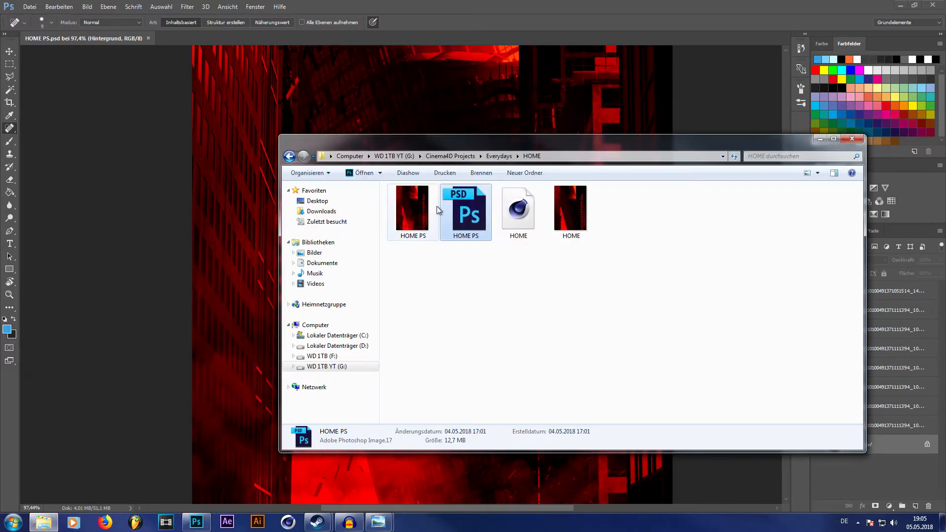
left_click(331, 347)
double_click(435, 307)
left_click(438, 326)
scroll(438, 331, "down", 5)
double_click(416, 379)
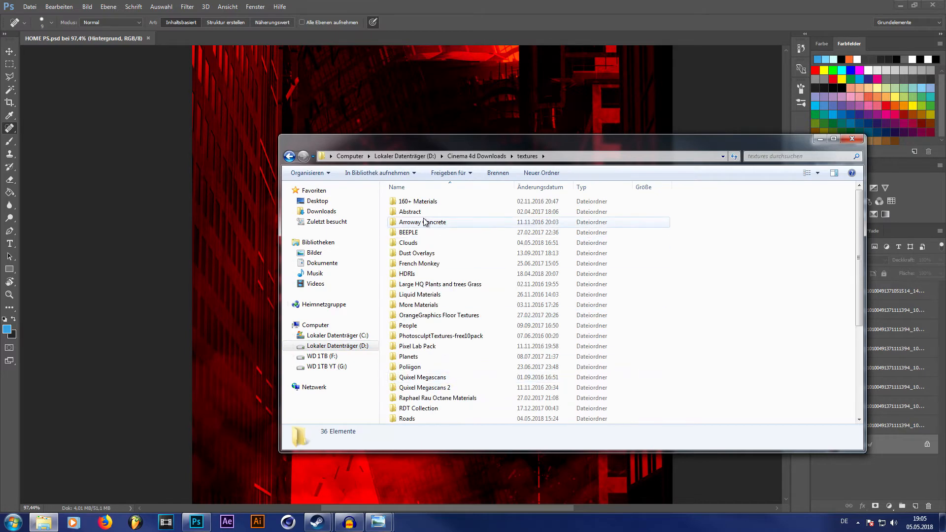
double_click(423, 243)
- View the grey smoke photo from the Clouds folder full size and close it
left_click(465, 214)
double_click(465, 216)
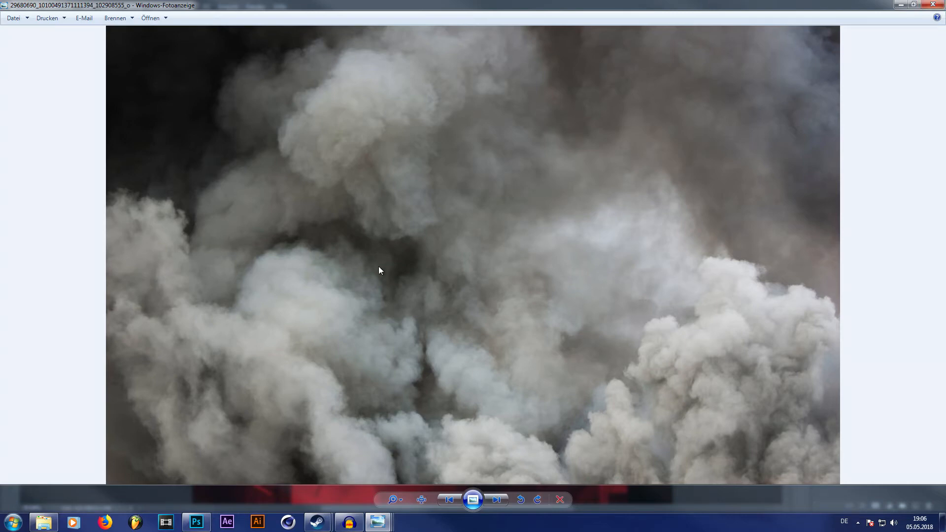
left_click(933, 4)
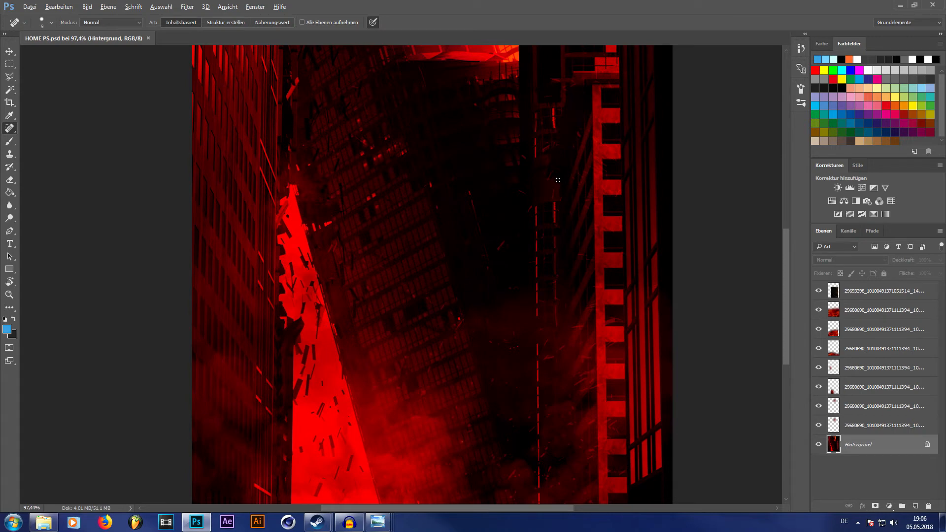
- View the RED version of the smoke photo from the Clouds folder, then return to the HOME PS document in Photoshop
scroll(558, 180, "down", 5, "alt")
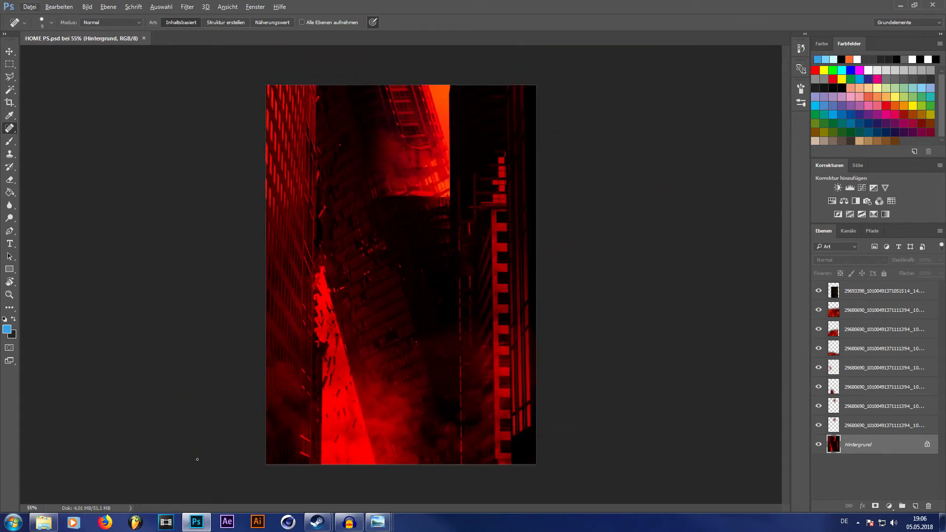
mouse_move(37, 525)
left_click(37, 525)
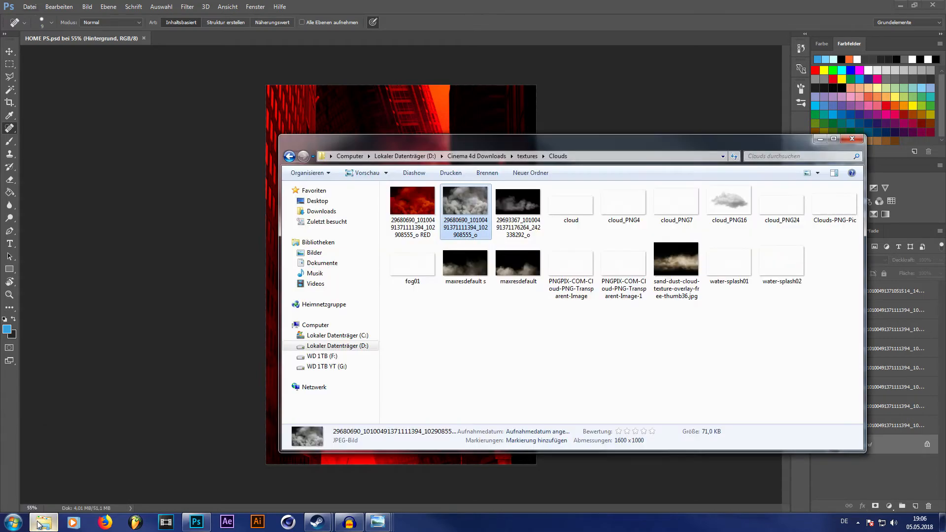
double_click(430, 204)
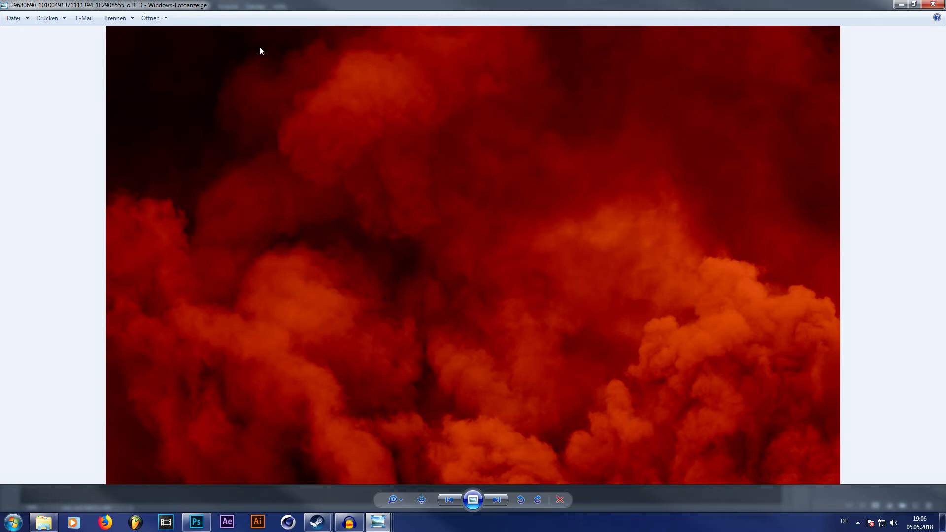
left_click(932, 4)
left_click(727, 123)
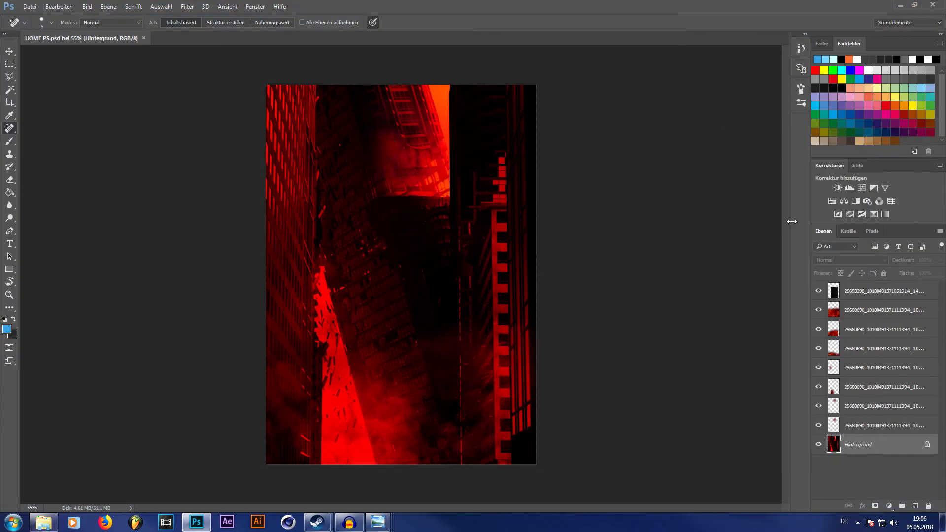
- Hide the Hintergrund layer and go through the smoke layers one by one to check their blend modes and opacities
left_click(858, 351)
left_click(820, 445)
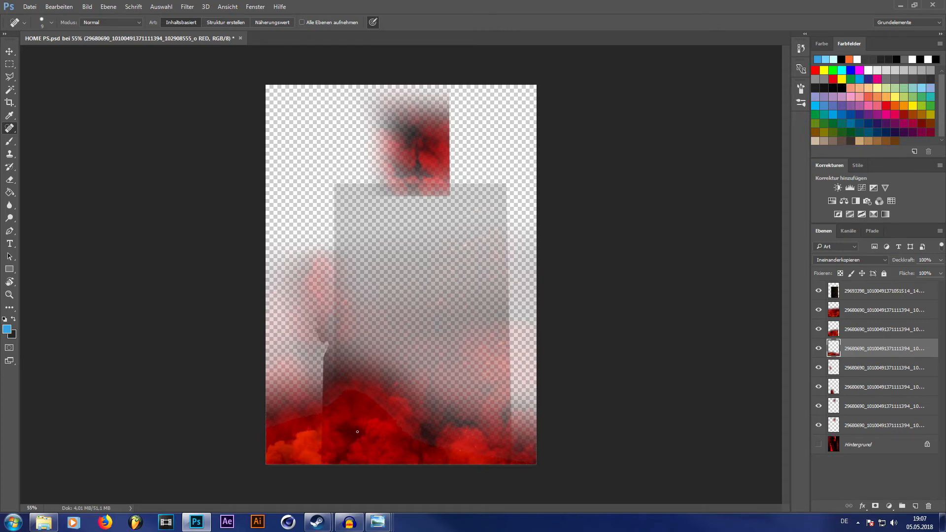
left_click(882, 310)
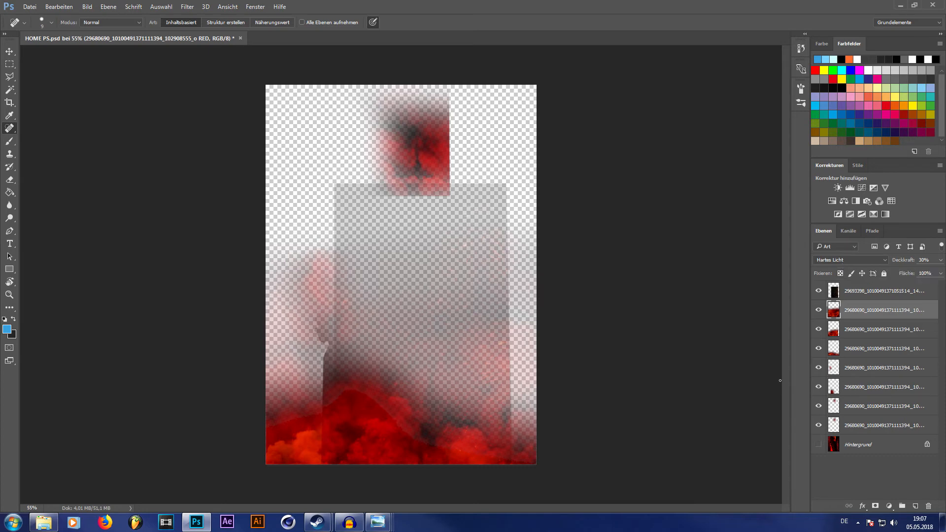
left_click(848, 430)
left_click(859, 410)
left_click(859, 389)
left_click(861, 361)
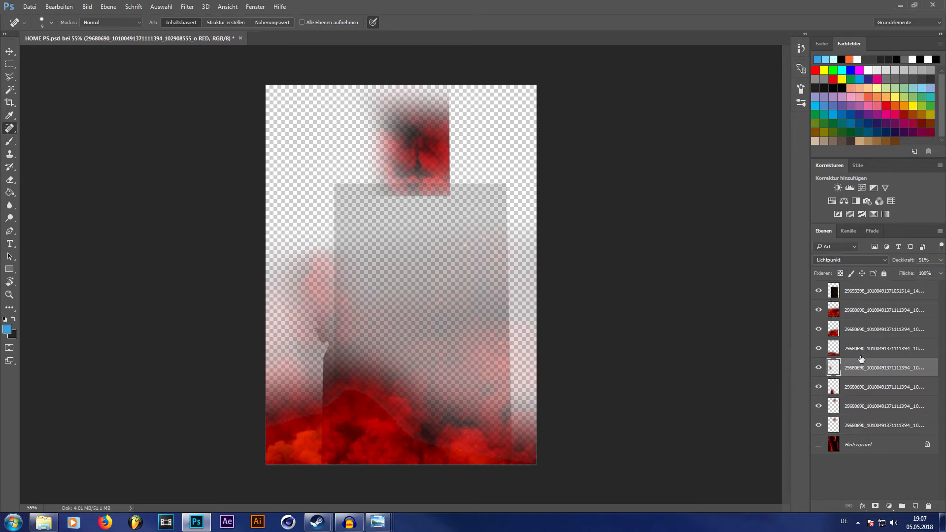
left_click(861, 350)
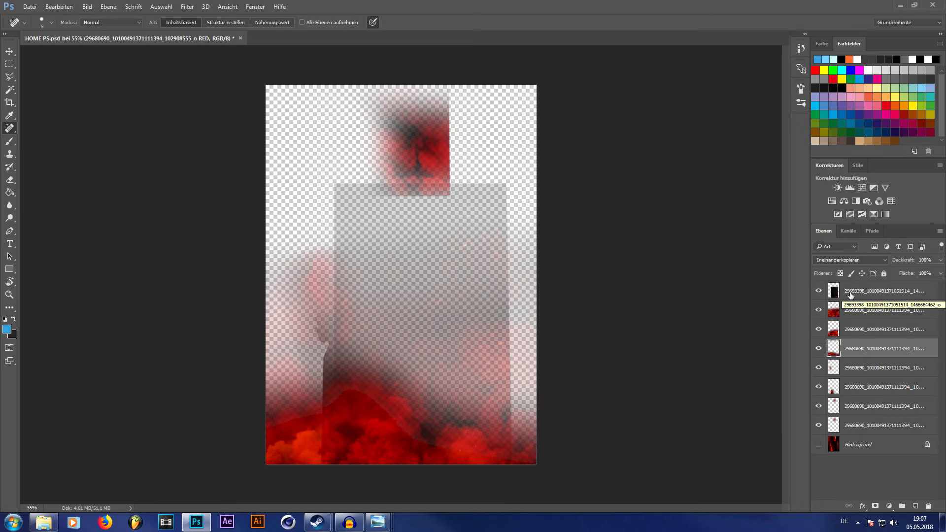
- Check the smoke in the finished HOME PS image in the photo viewer, then return to the Photoshop document
left_click(44, 522)
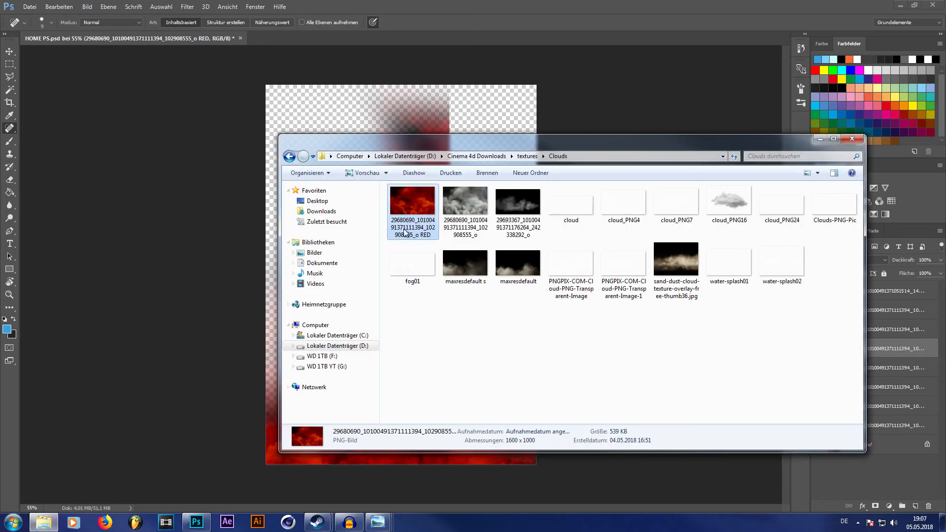
left_click(325, 367)
mouse_move(378, 522)
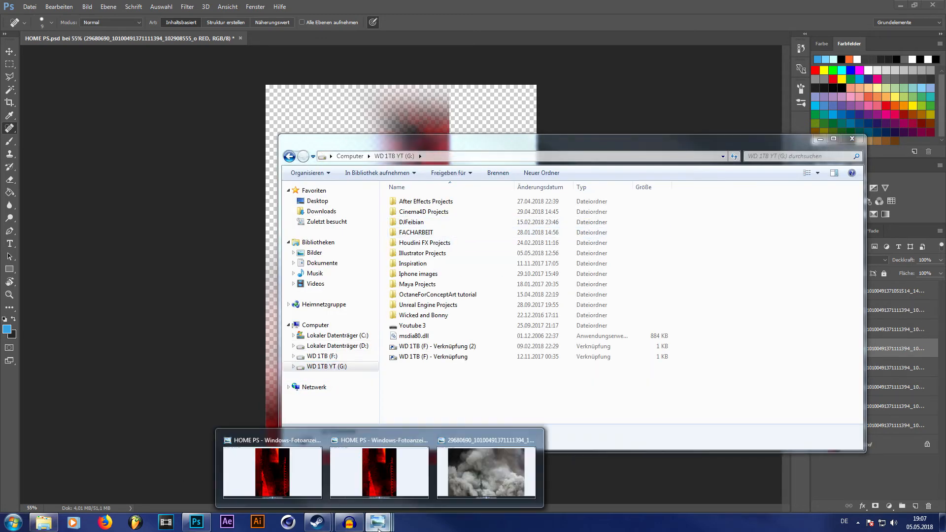
left_click(390, 469)
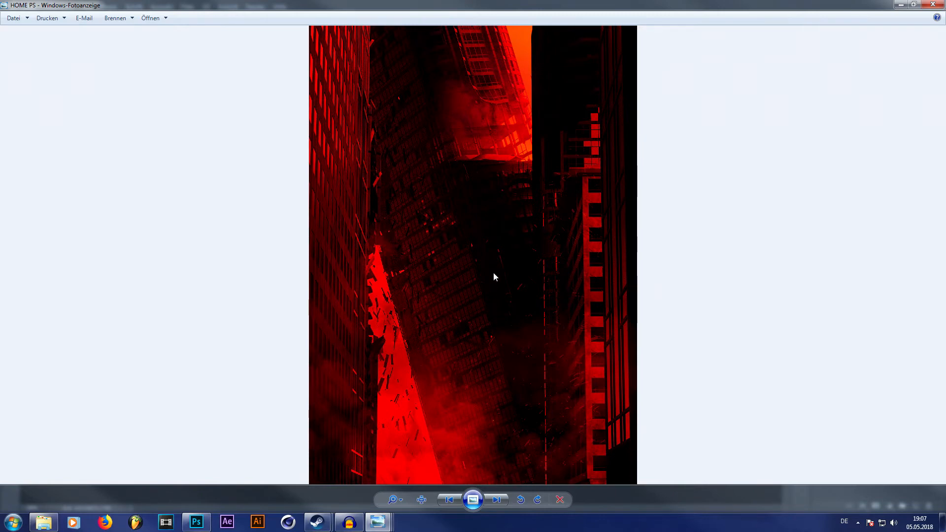
left_click(901, 5)
left_click(812, 4)
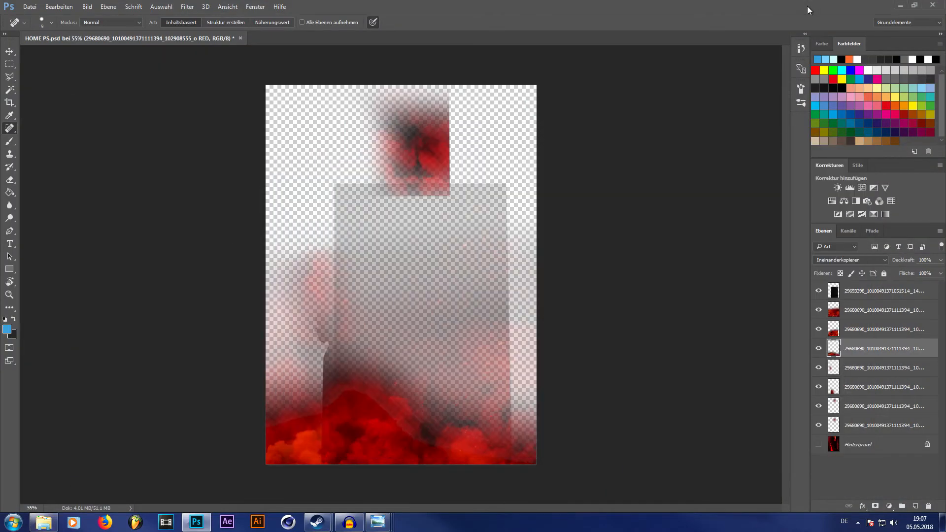
- Show only the uppermost sparks layer and set its blend mode to Normal
left_click(854, 296)
left_click(884, 260)
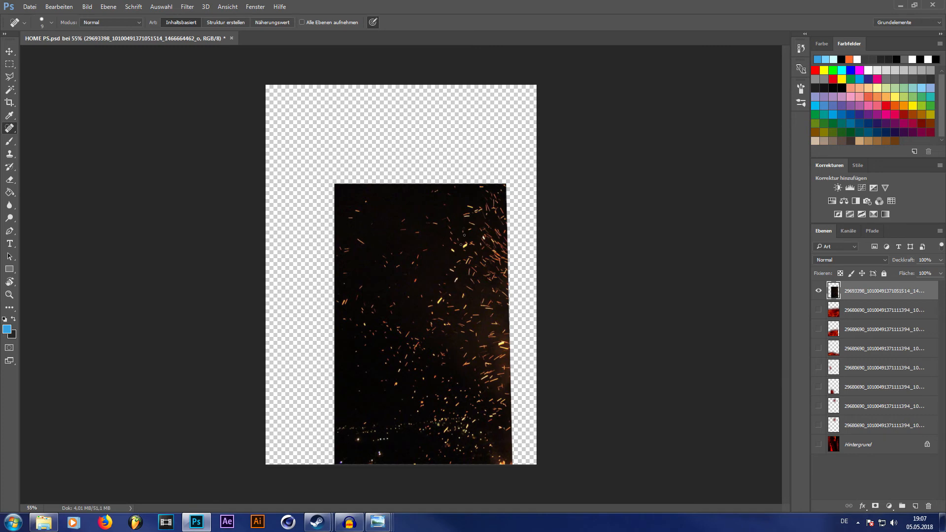
- Open the Sparks folder inside textures and view the original bonfire photo, then return to the sparks layer in Photoshop
left_click(39, 522)
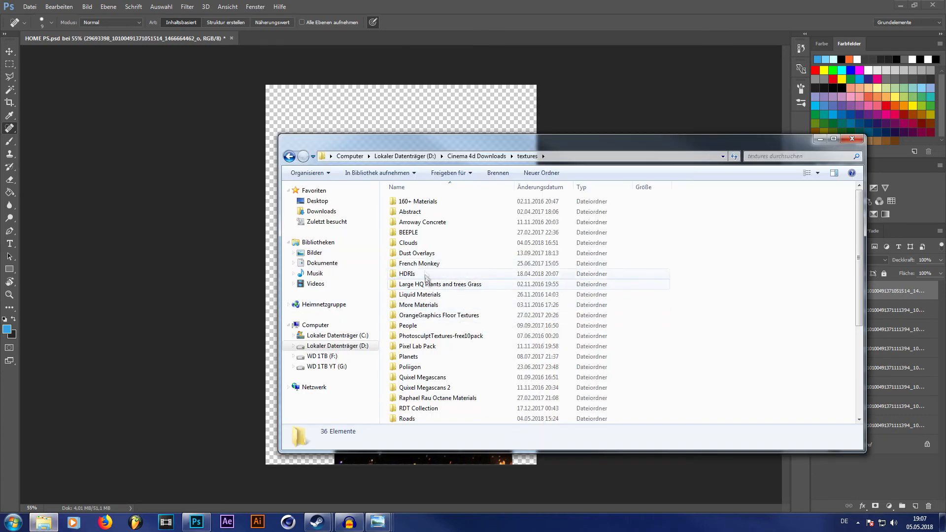
left_click(427, 348)
scroll(426, 354, "down", 3)
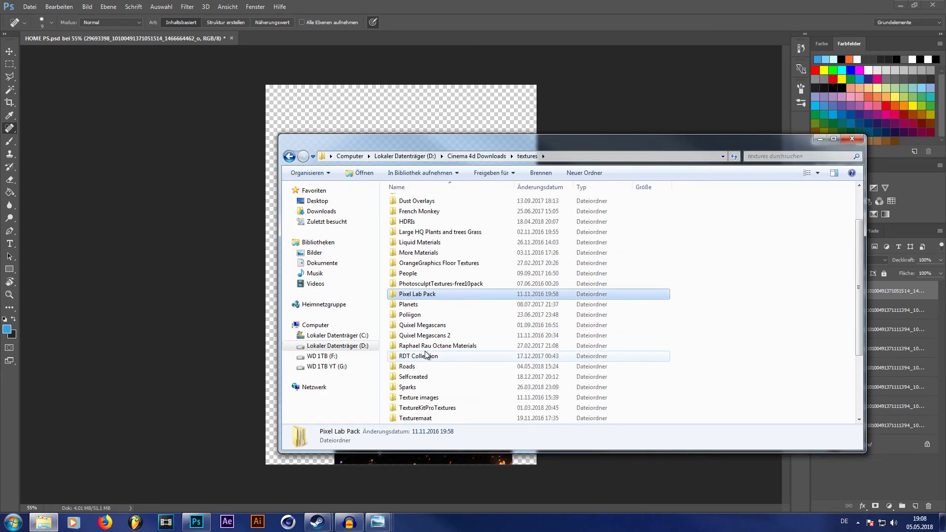
double_click(427, 355)
double_click(413, 212)
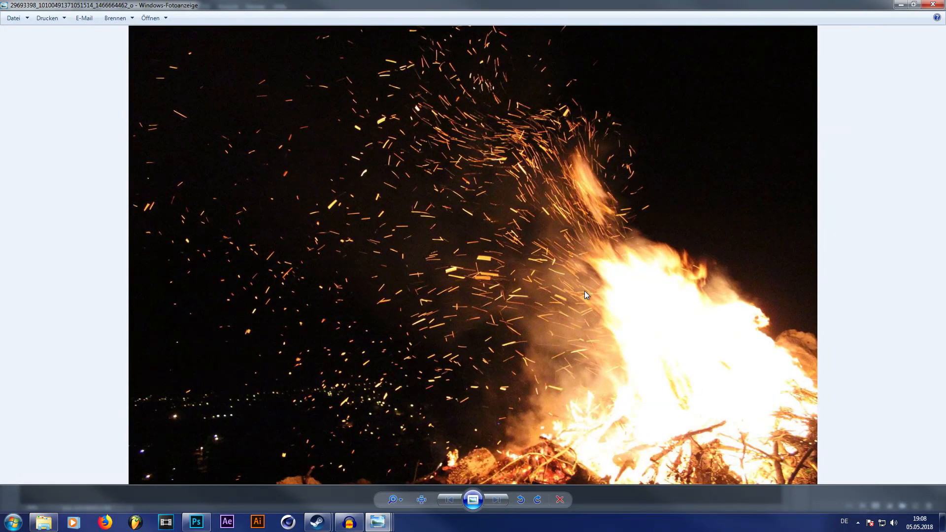
left_click(933, 4)
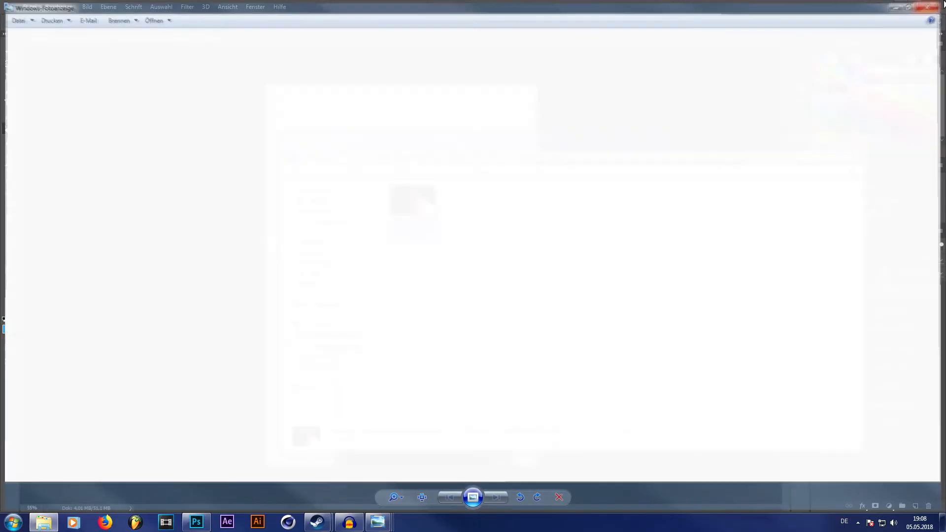
left_click(595, 76)
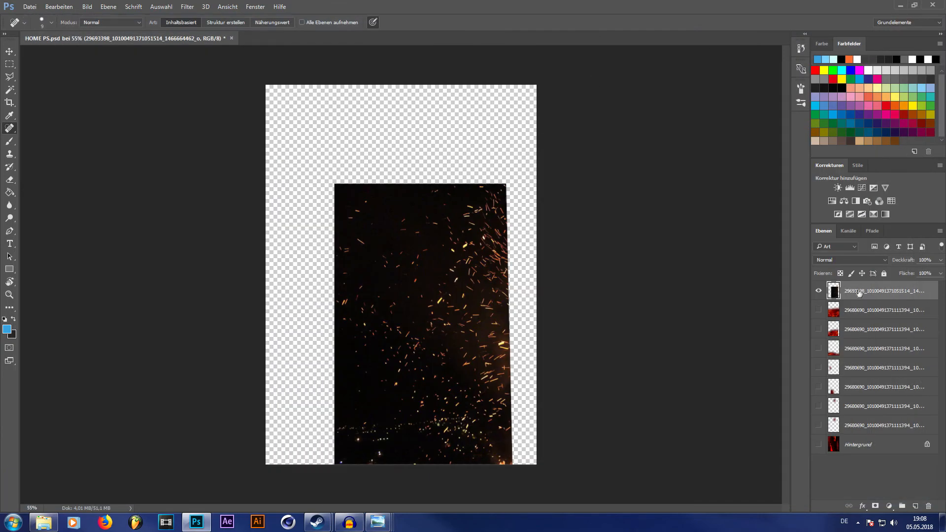
- Examine the sparks in the finished HOME PS image, then close the image and the Sparks folder window
left_click(44, 523)
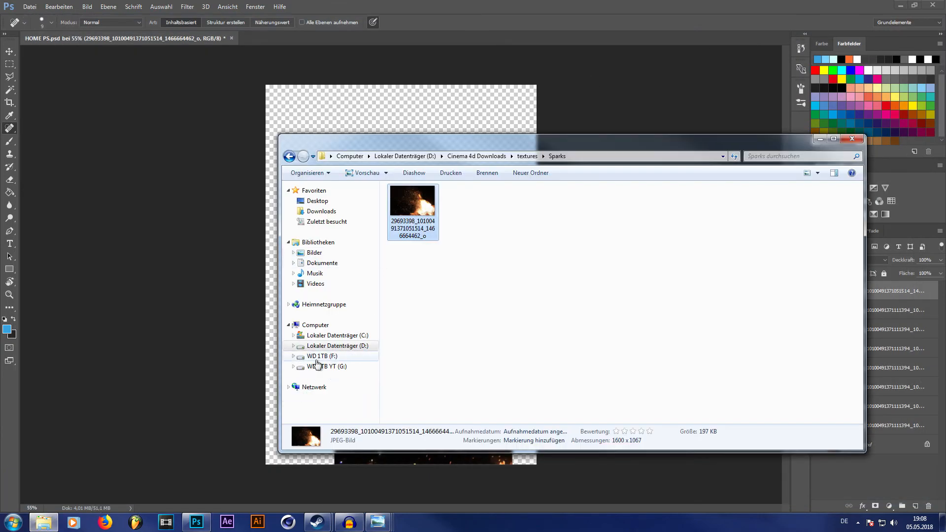
mouse_move(378, 522)
left_click(375, 473)
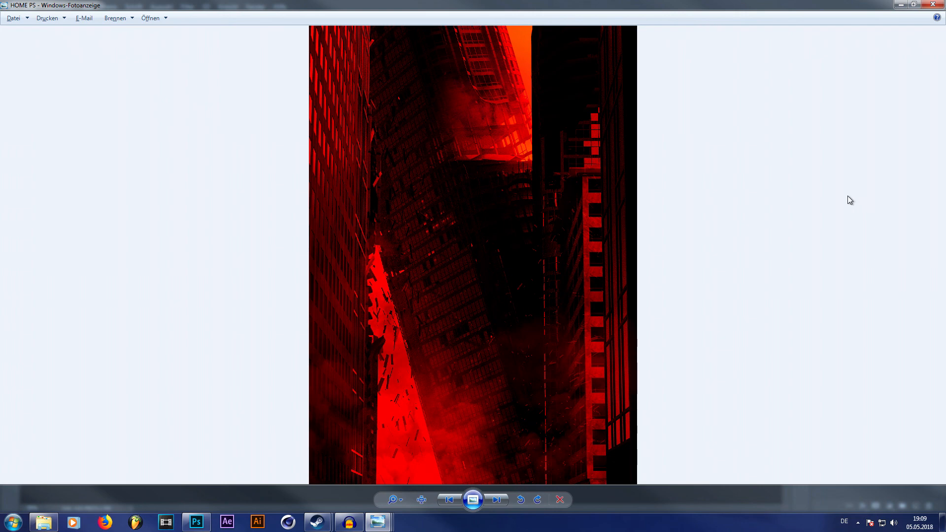
left_click(933, 4)
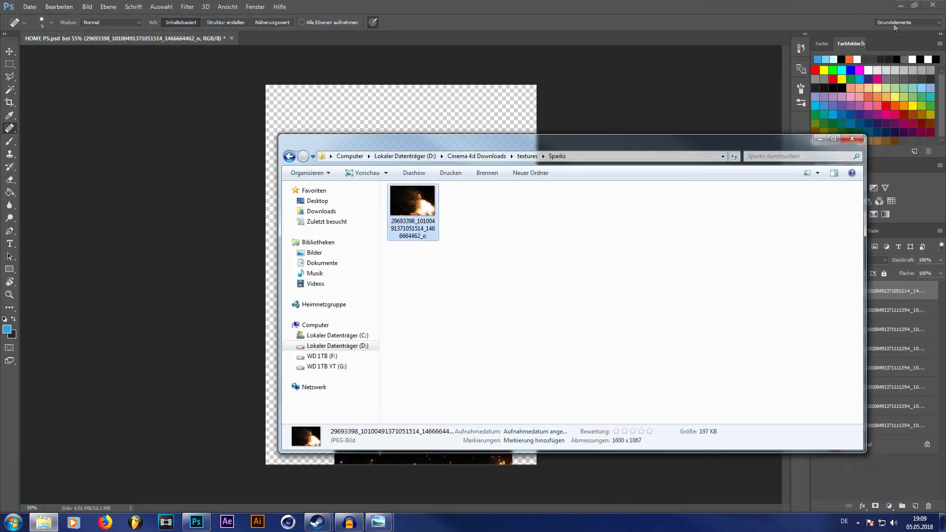
left_click(852, 139)
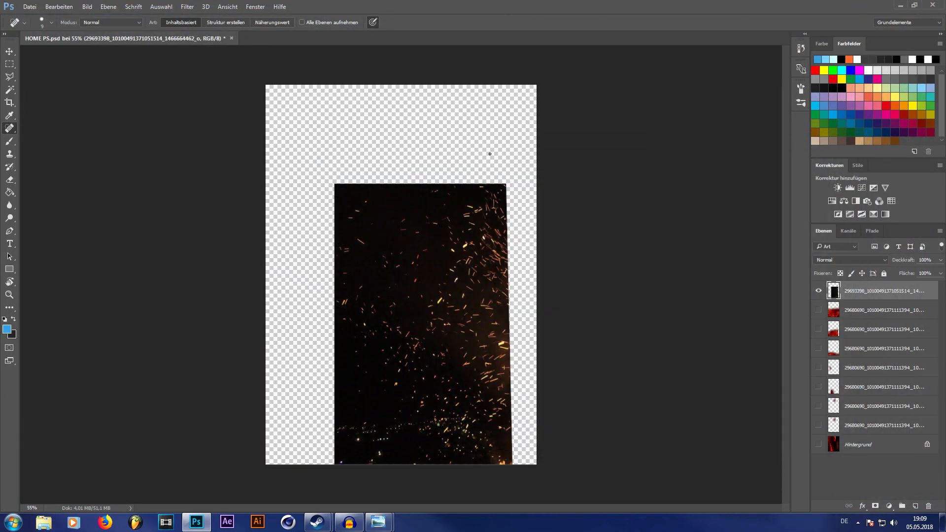